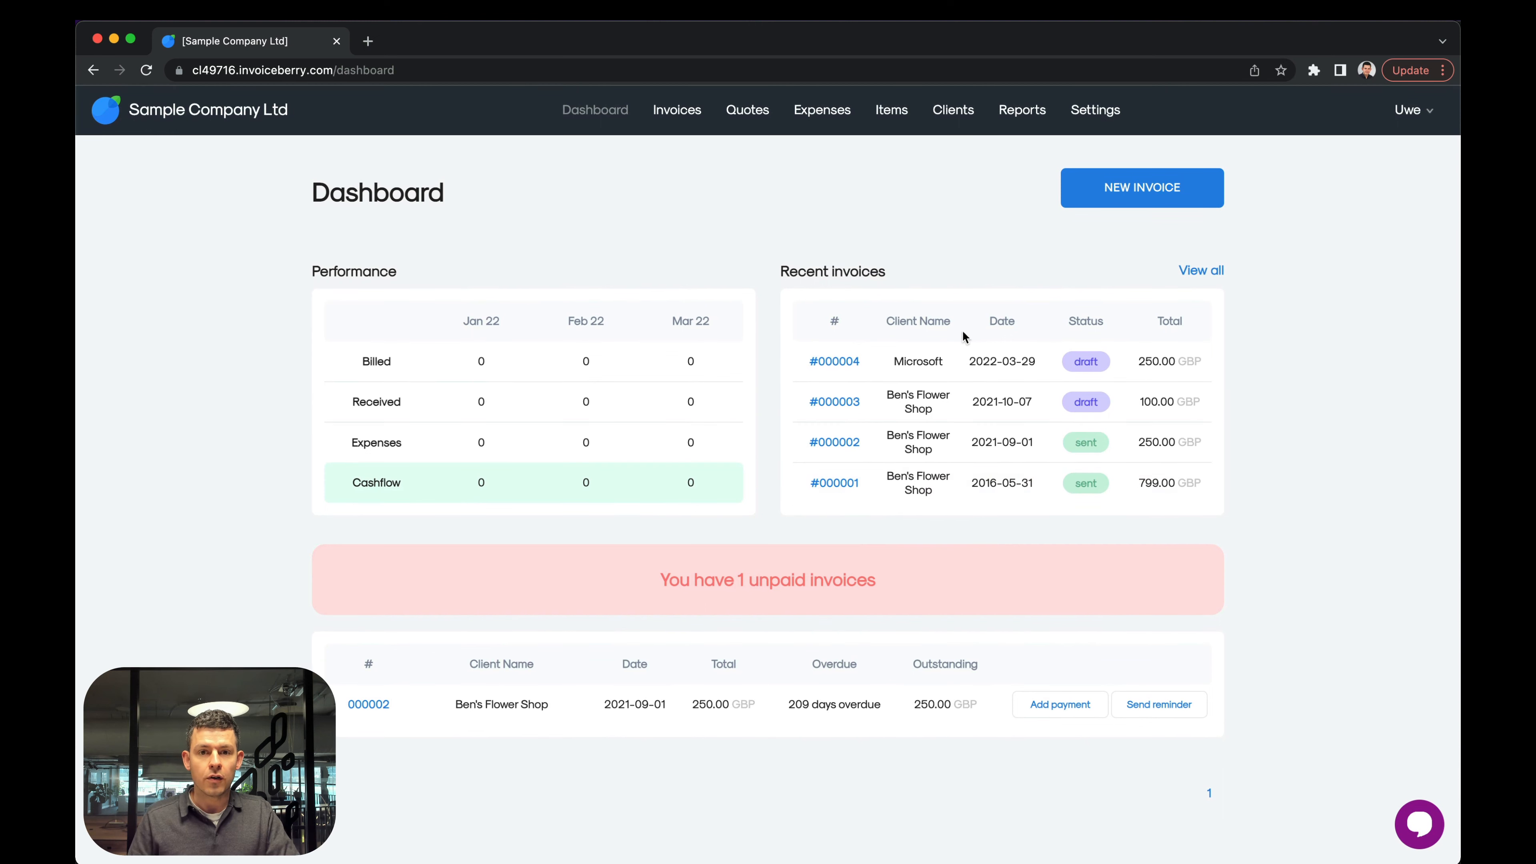
# Preview the Microsoft invoice from the dashboard's recent invoices and return to the dashboard.
pyautogui.scroll(-1, 1028, 230)
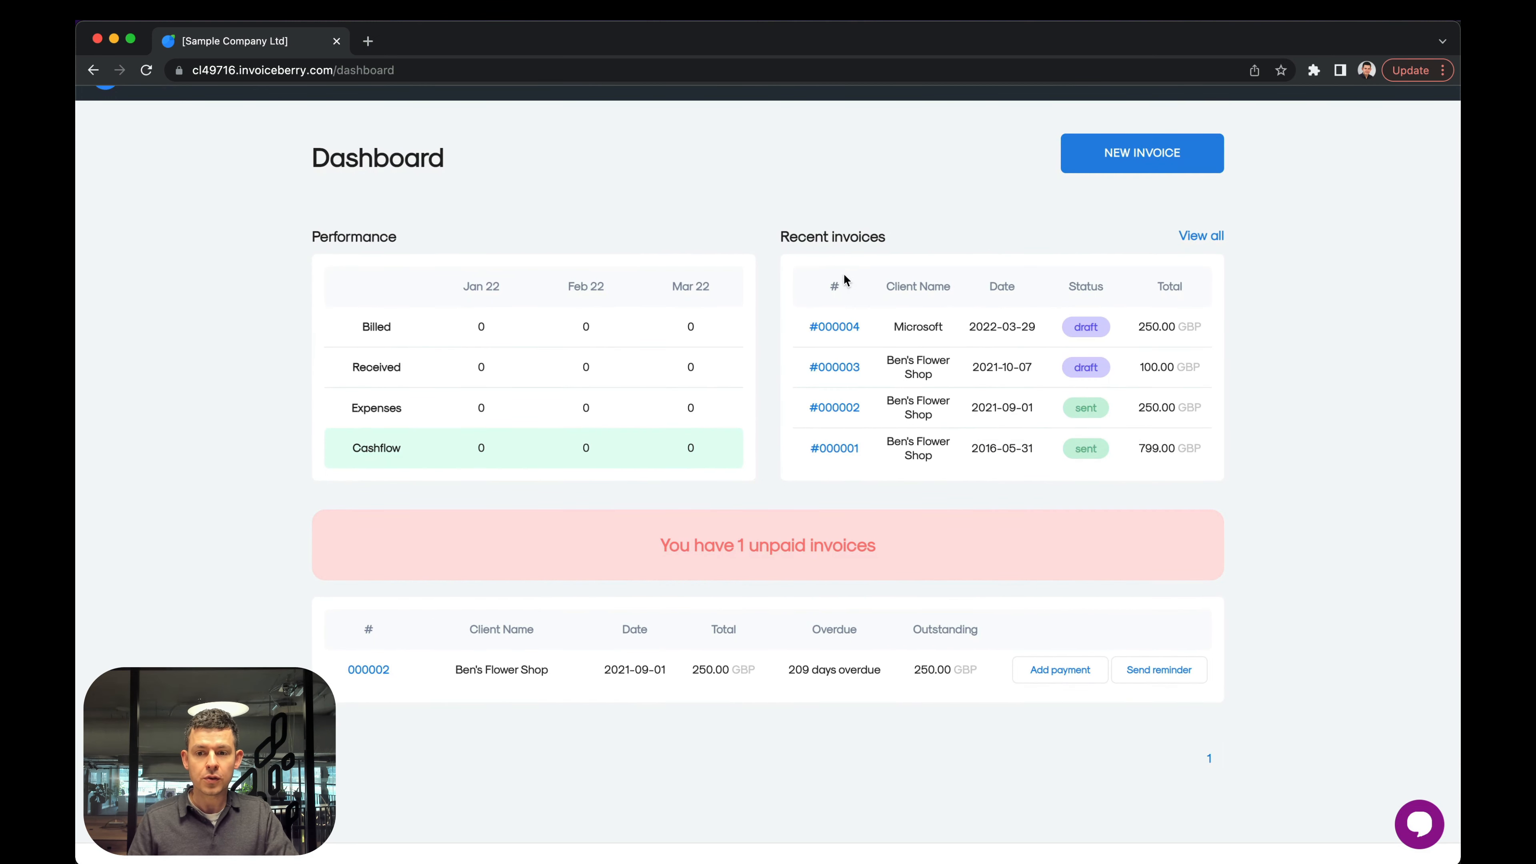
pyautogui.scroll(1, 917, 249)
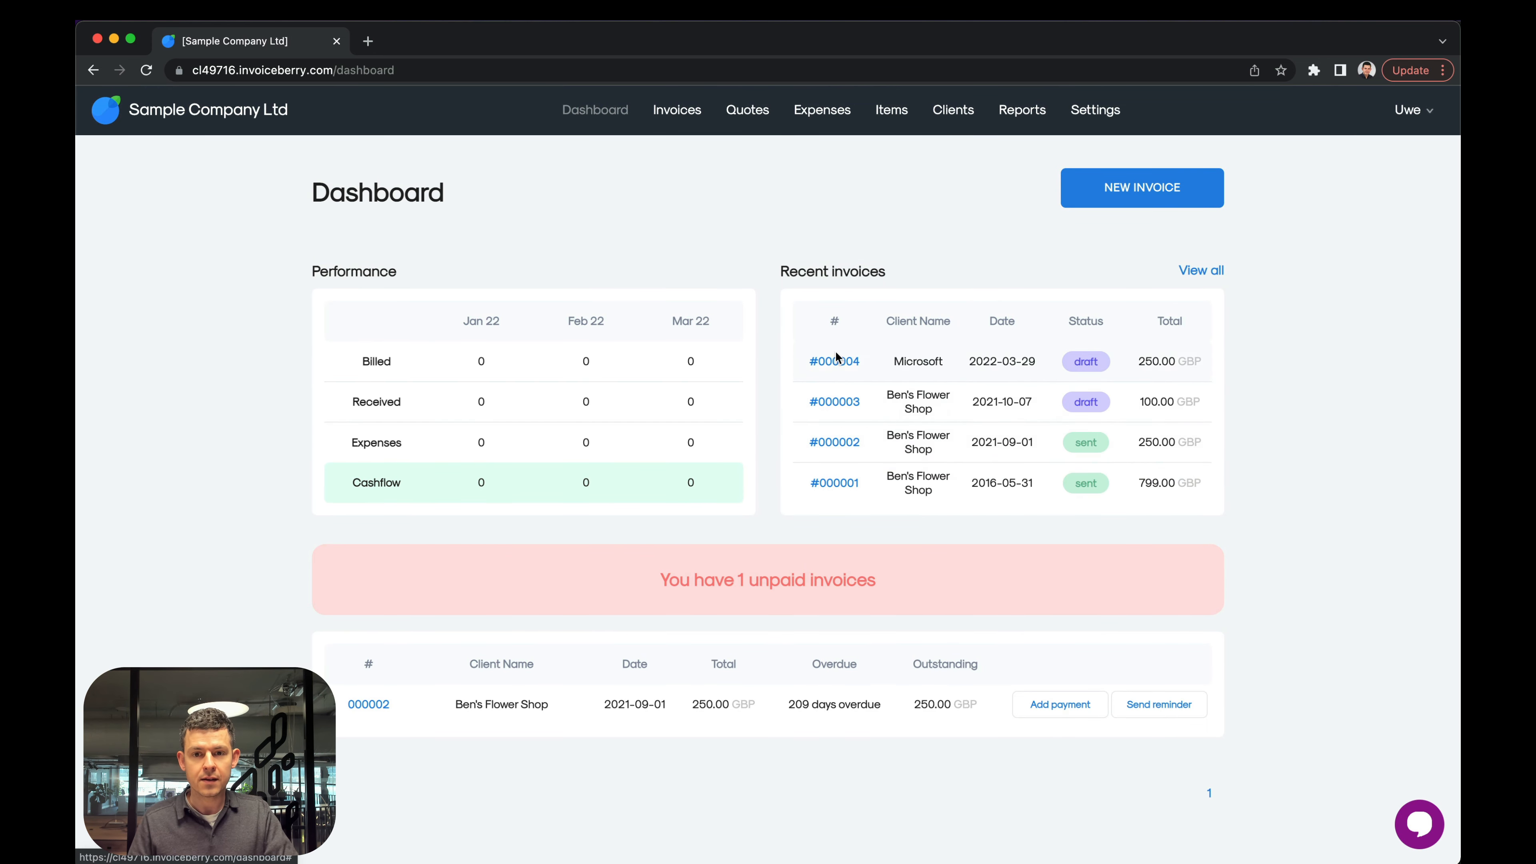
pyautogui.scroll(1, 841, 464)
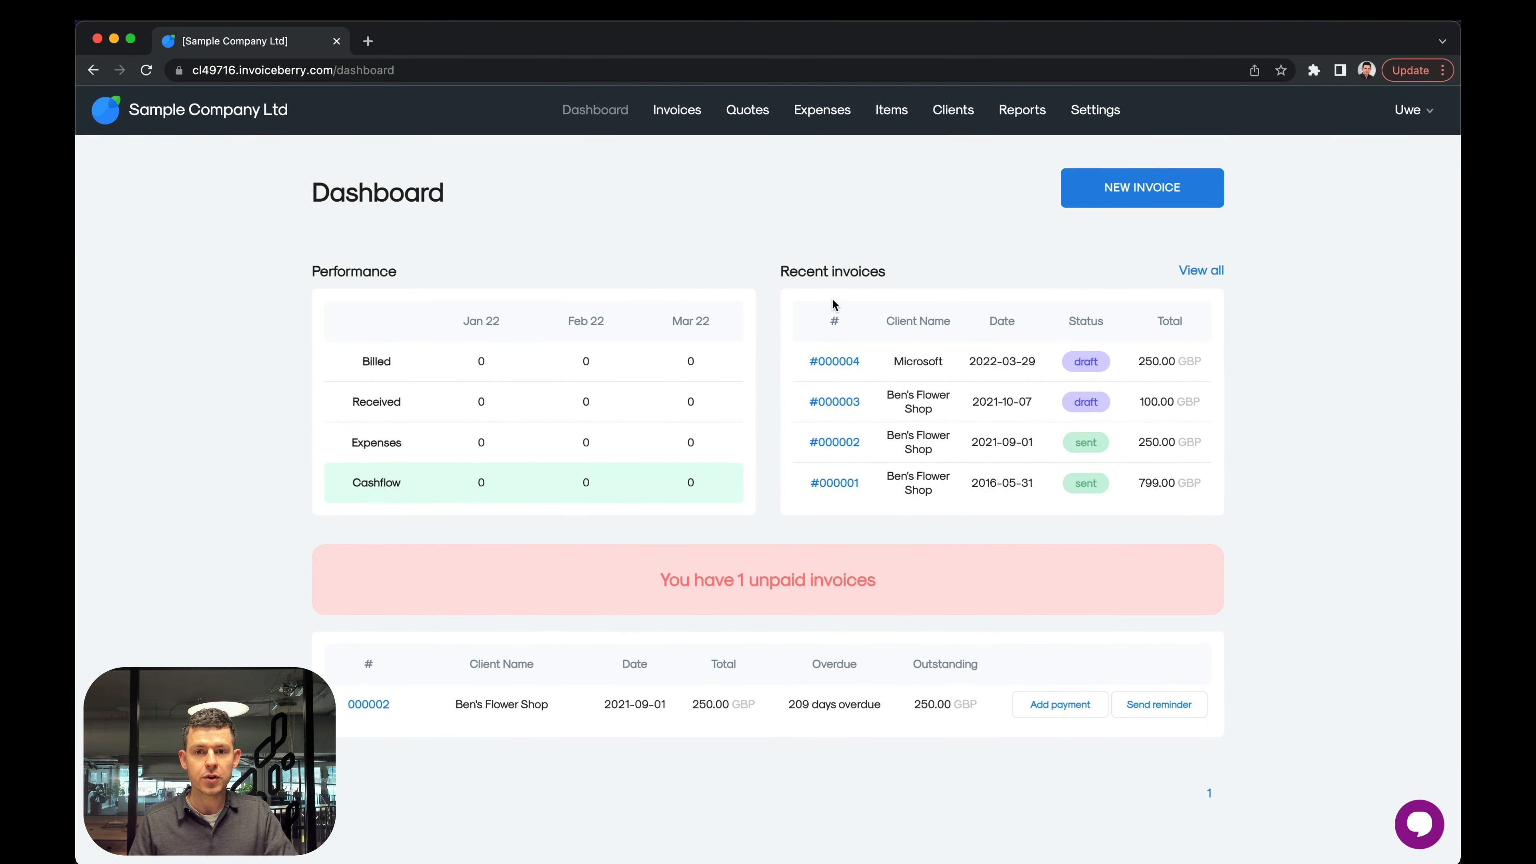
pyautogui.click(834, 362)
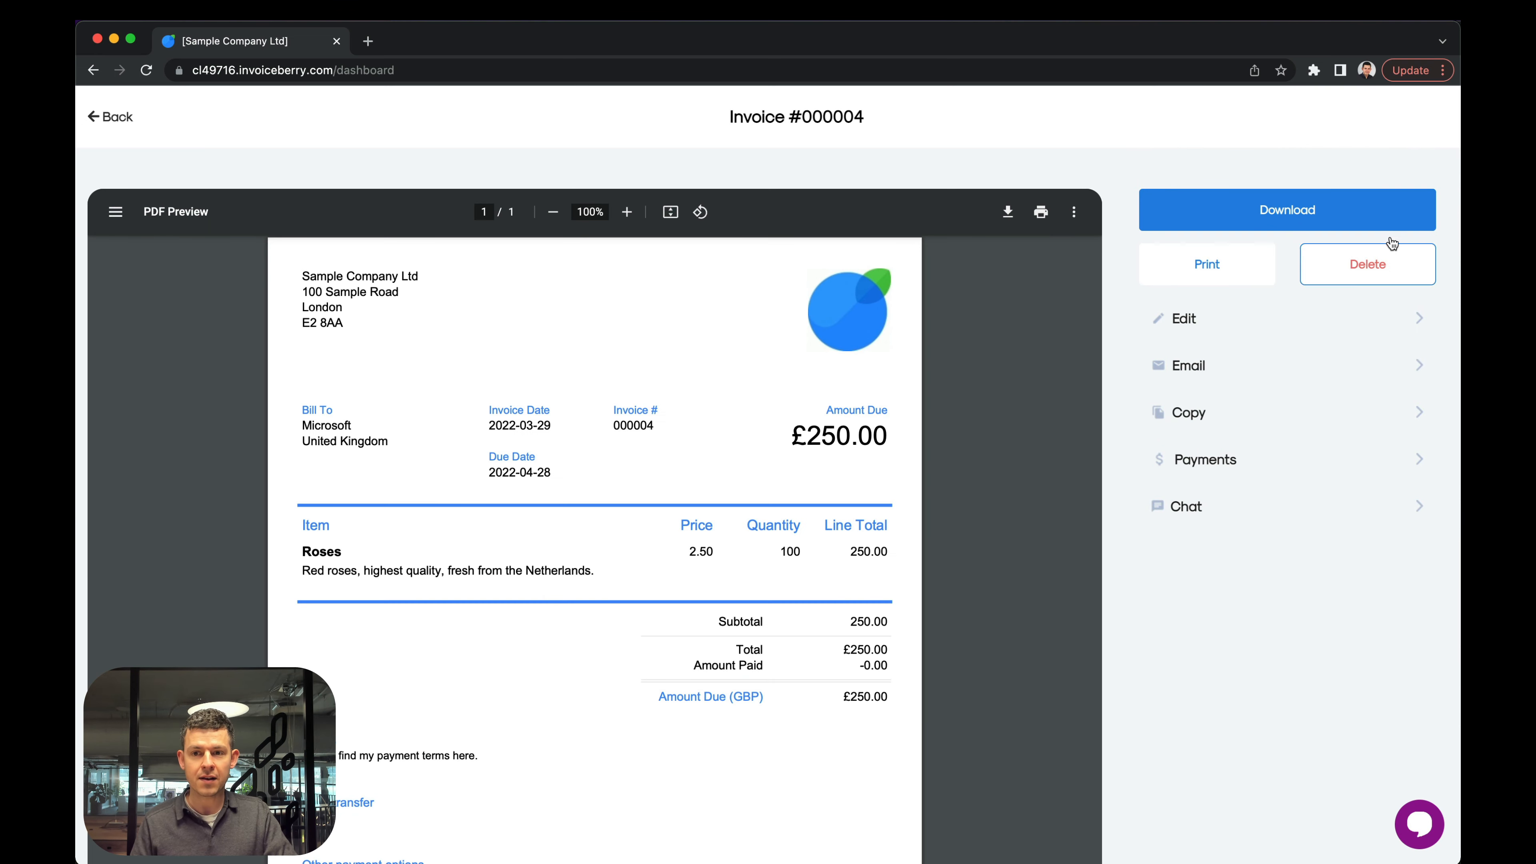
pyautogui.click(1357, 212)
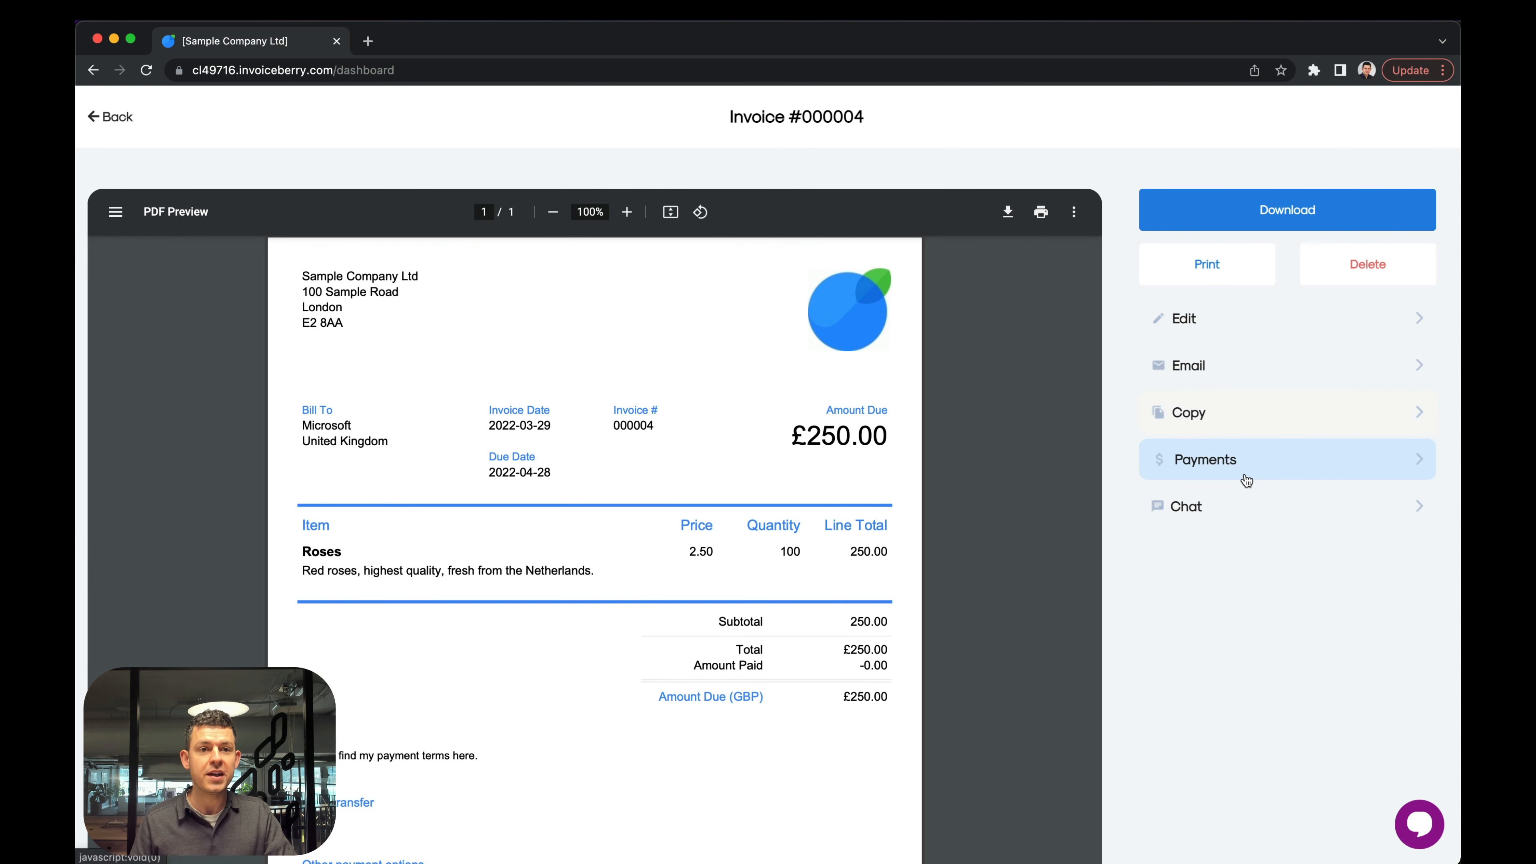
pyautogui.click(110, 119)
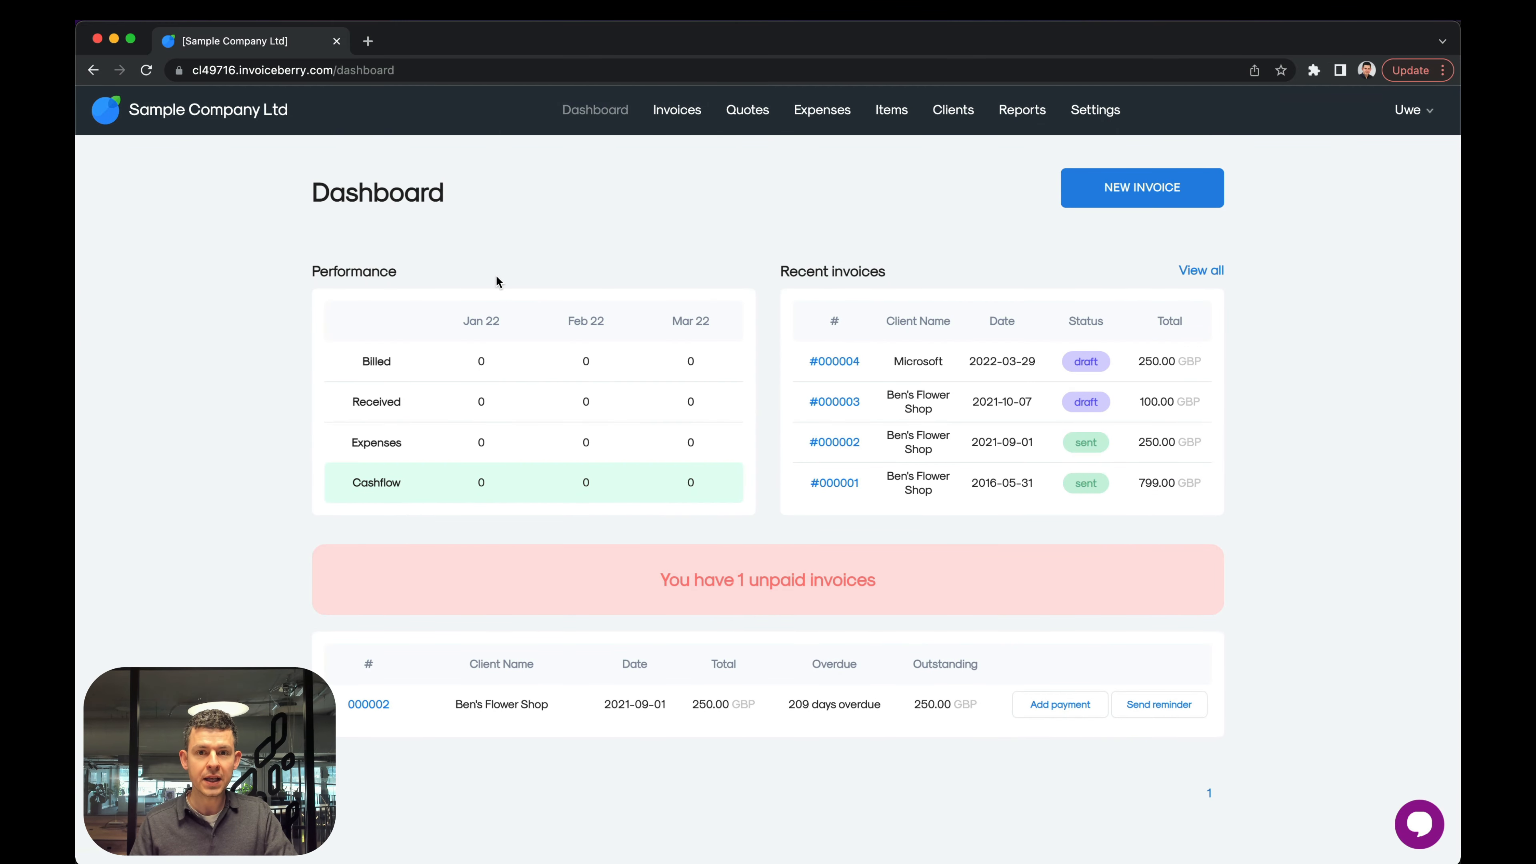
# Open the Microsoft invoice for editing from the invoices list, look over its fields and leave without saving.
pyautogui.click(677, 115)
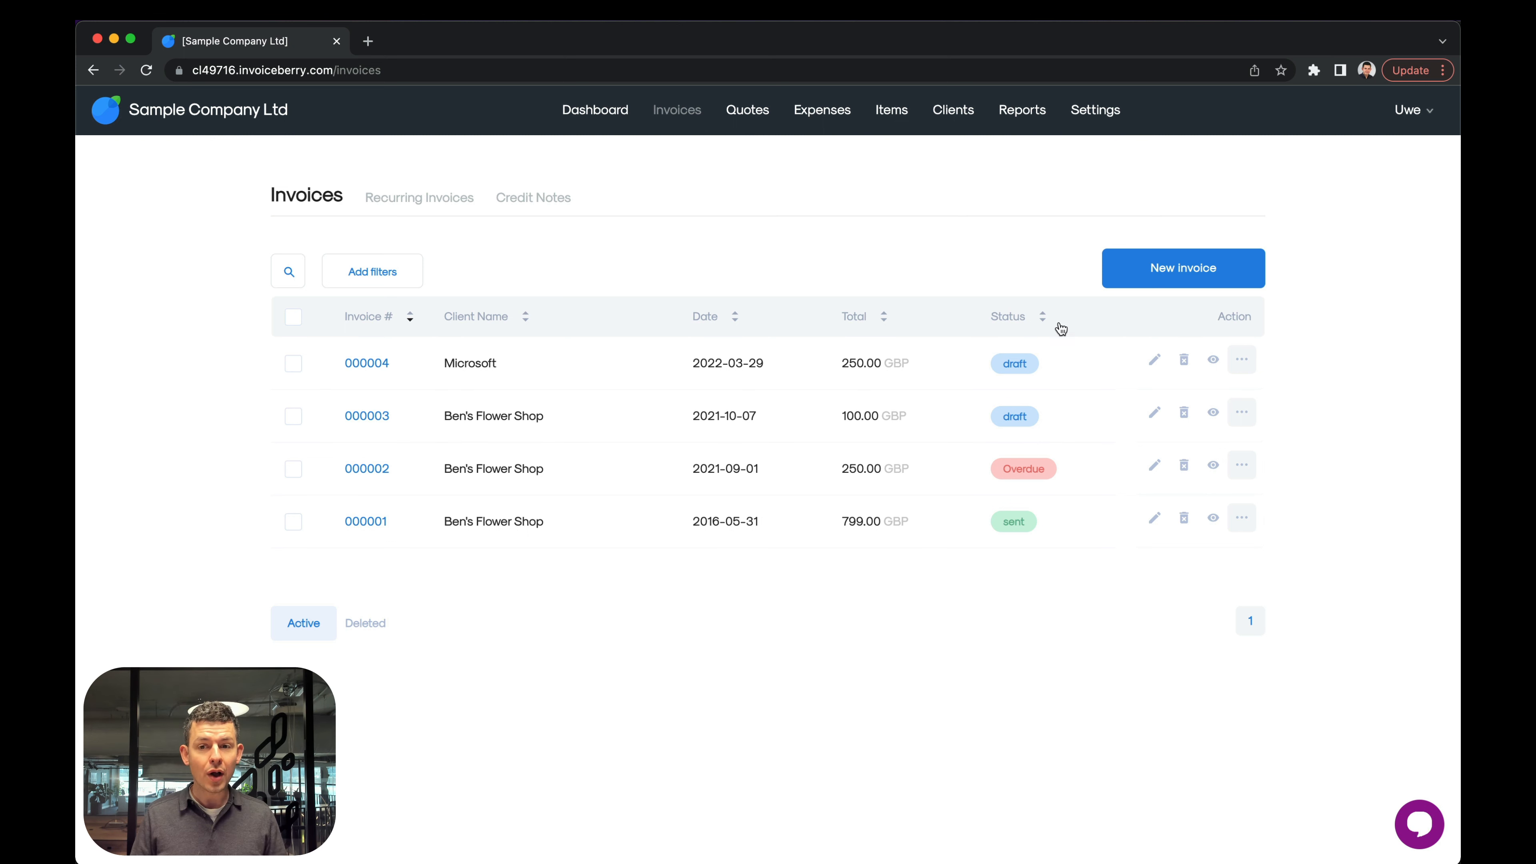
pyautogui.click(1152, 368)
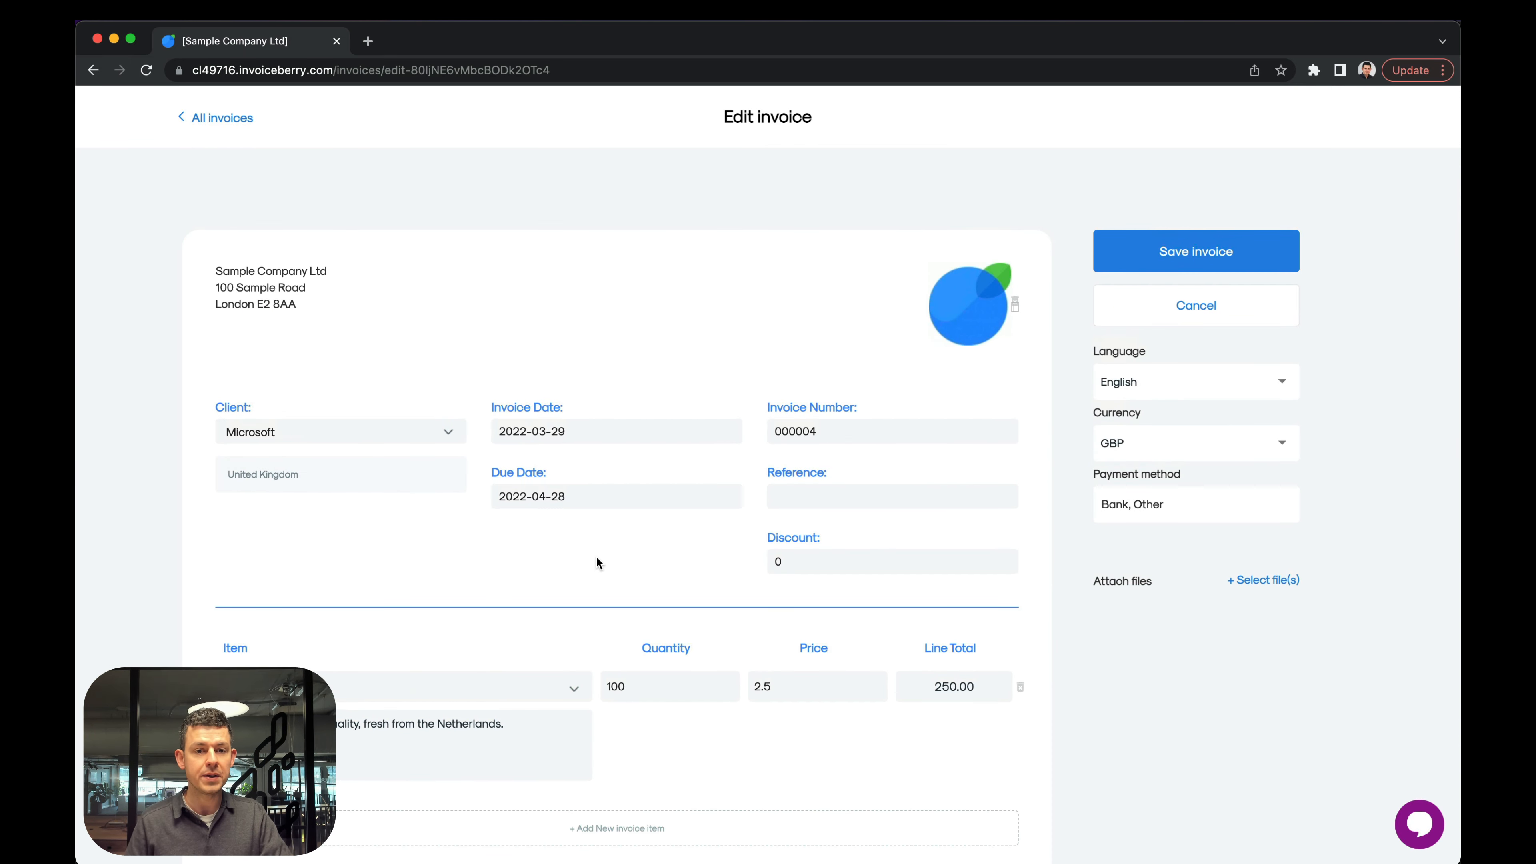
pyautogui.scroll(-3, 596, 556)
pyautogui.scroll(3, 602, 441)
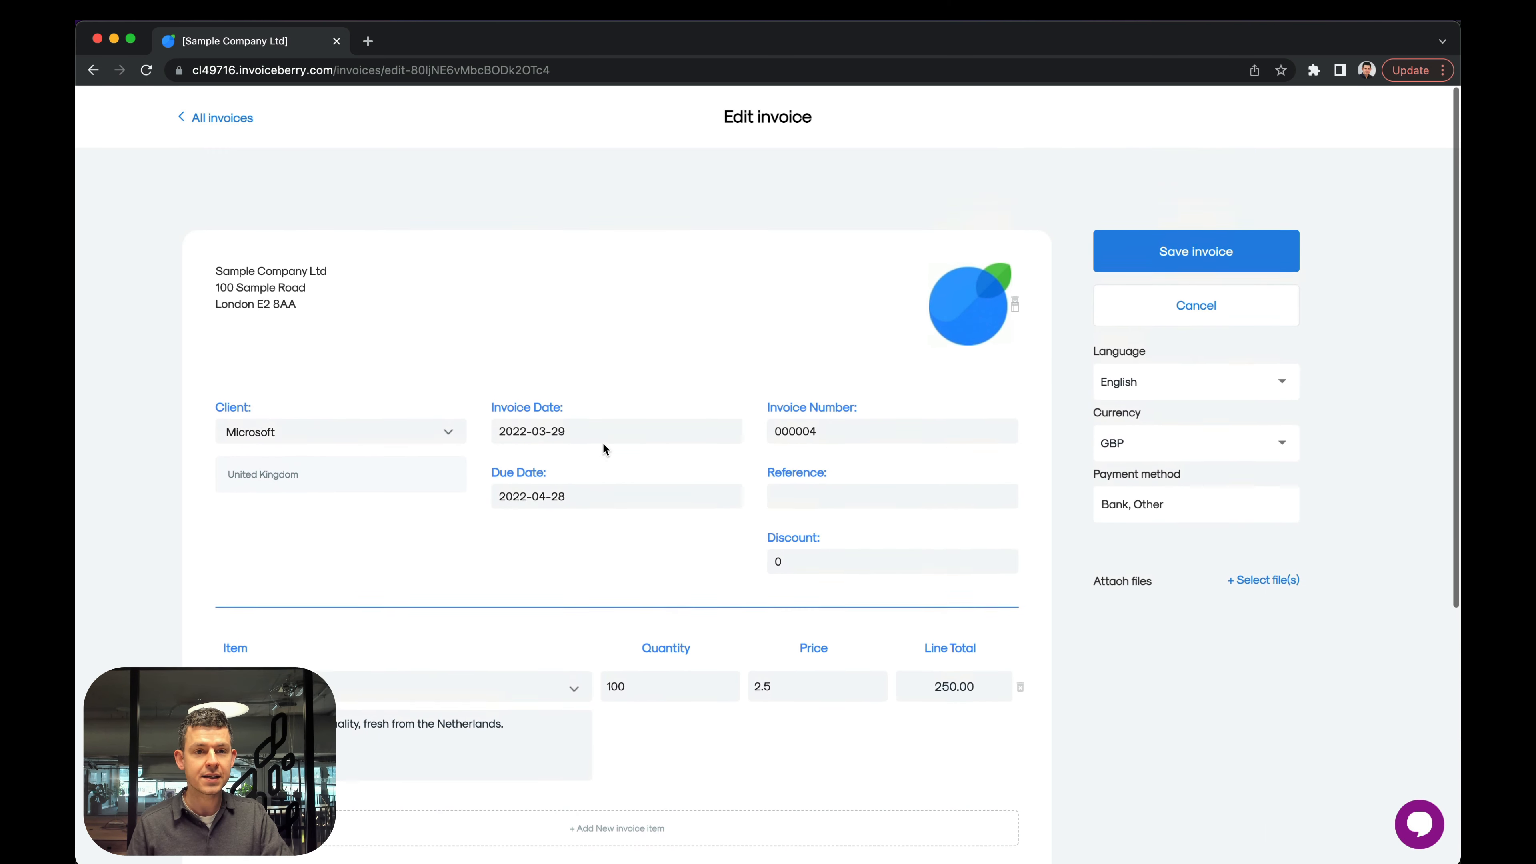
pyautogui.click(217, 116)
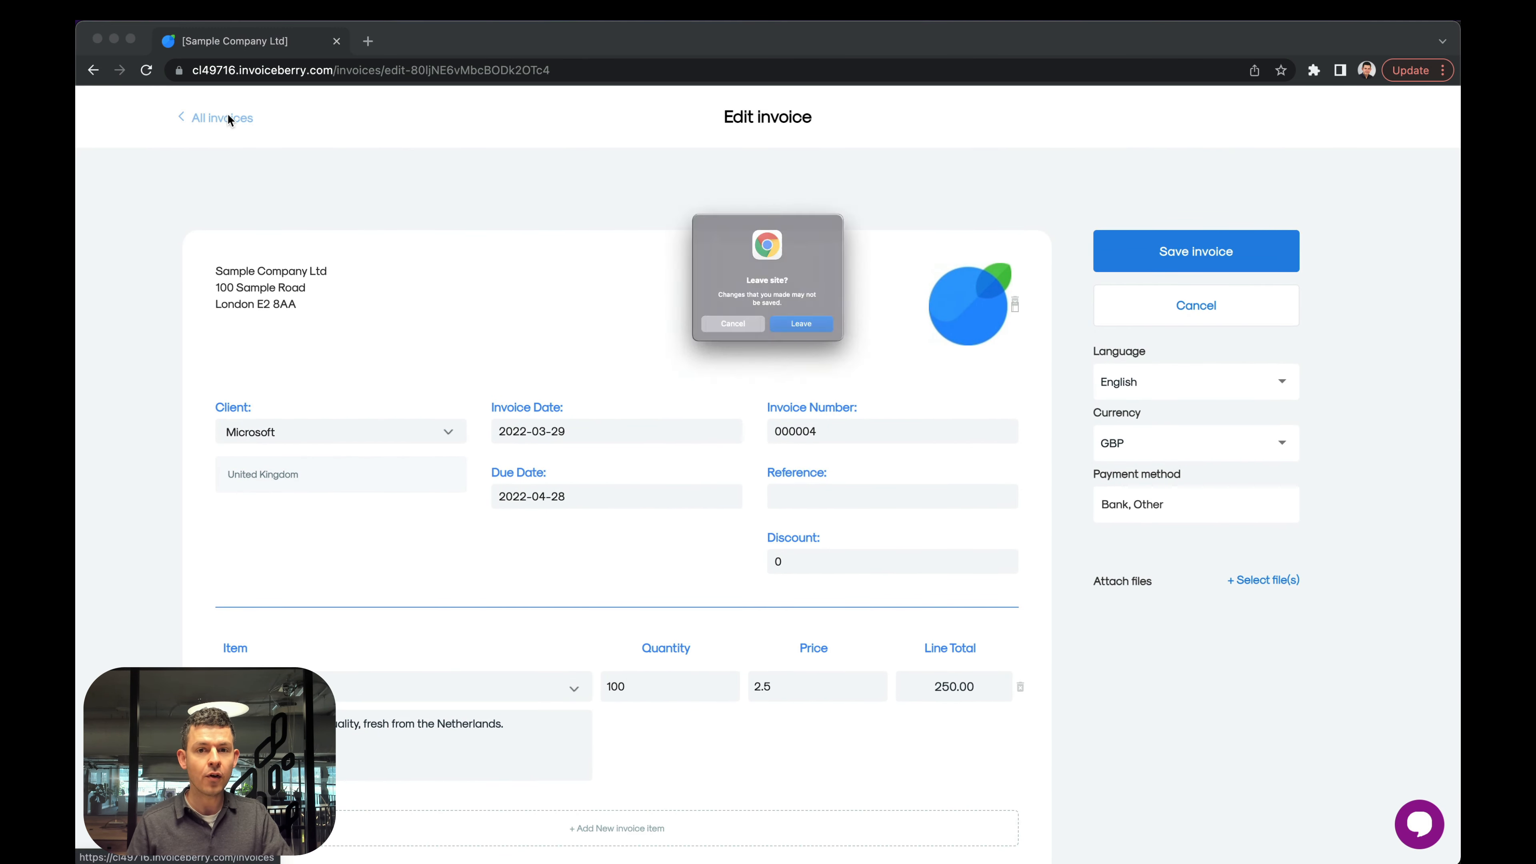
pyautogui.click(817, 342)
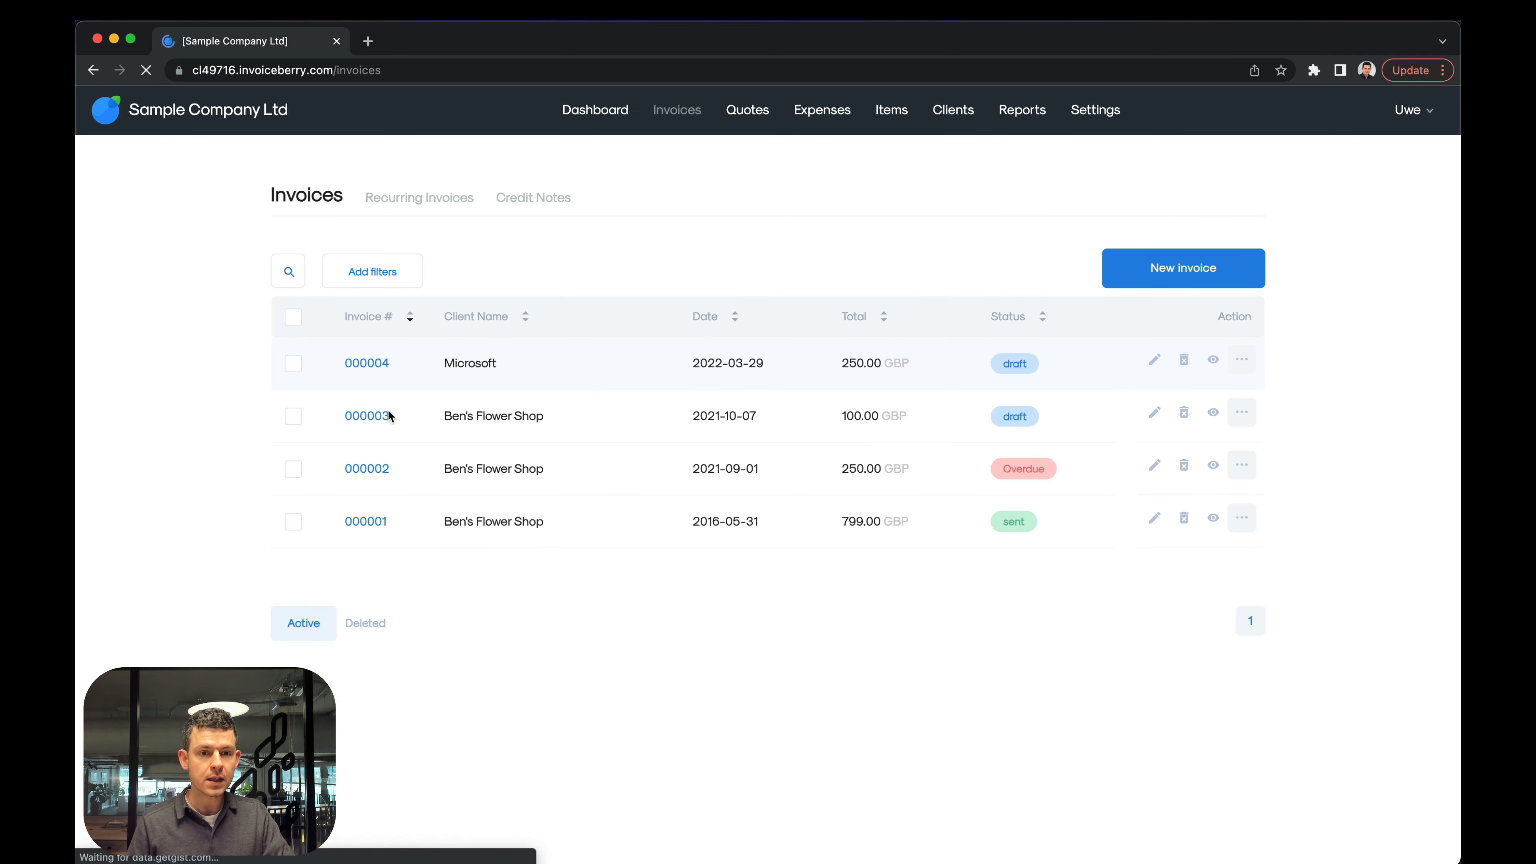
# Check the due date in the Microsoft invoice's PDF preview and go back to the invoices list.
pyautogui.click(369, 362)
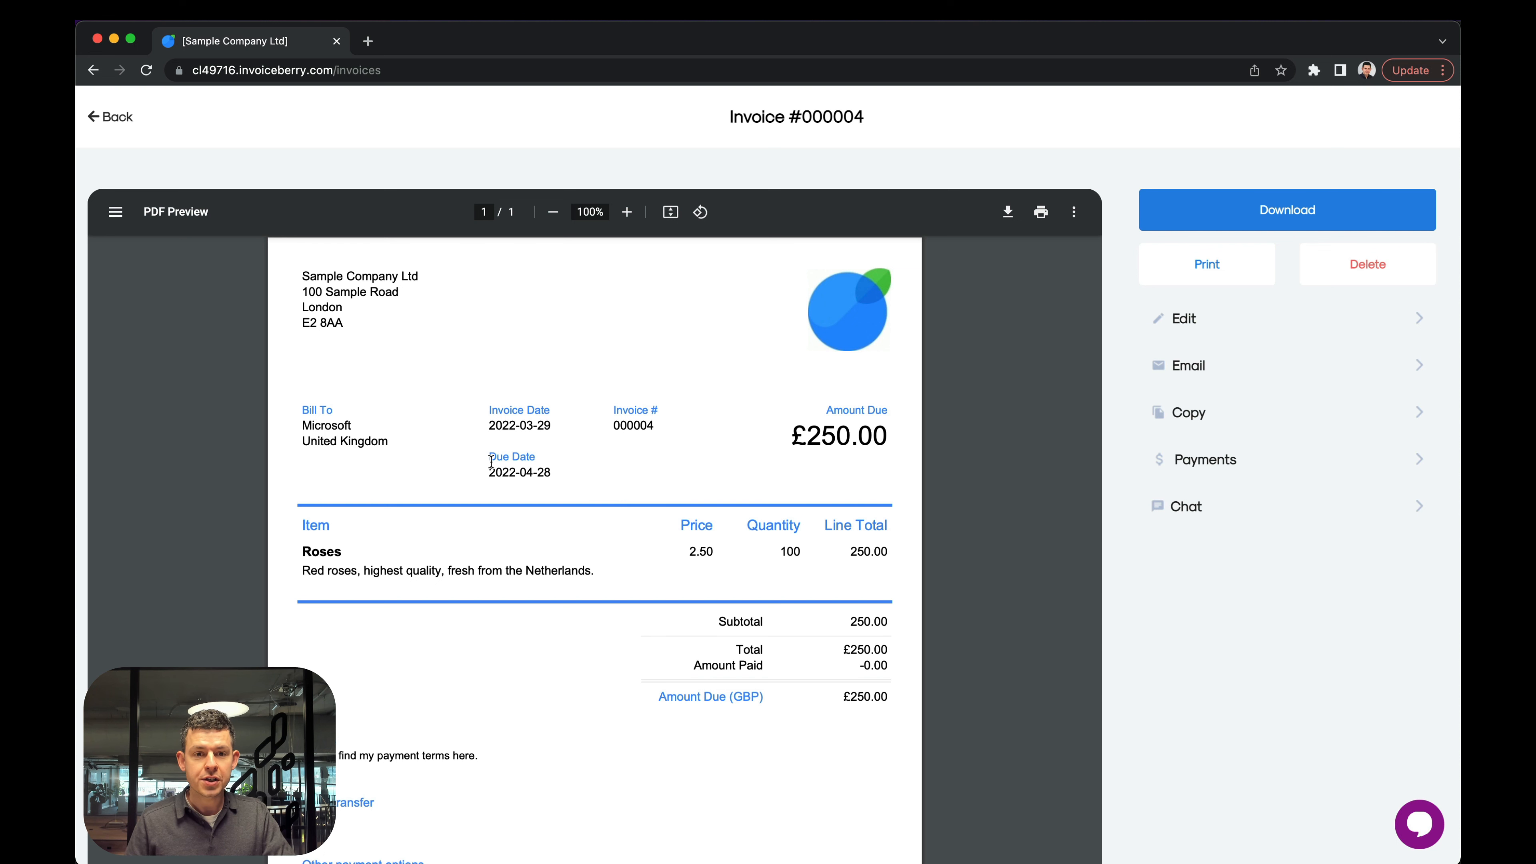
pyautogui.moveTo(490, 458); pyautogui.dragTo(553, 480)
pyautogui.click(553, 481)
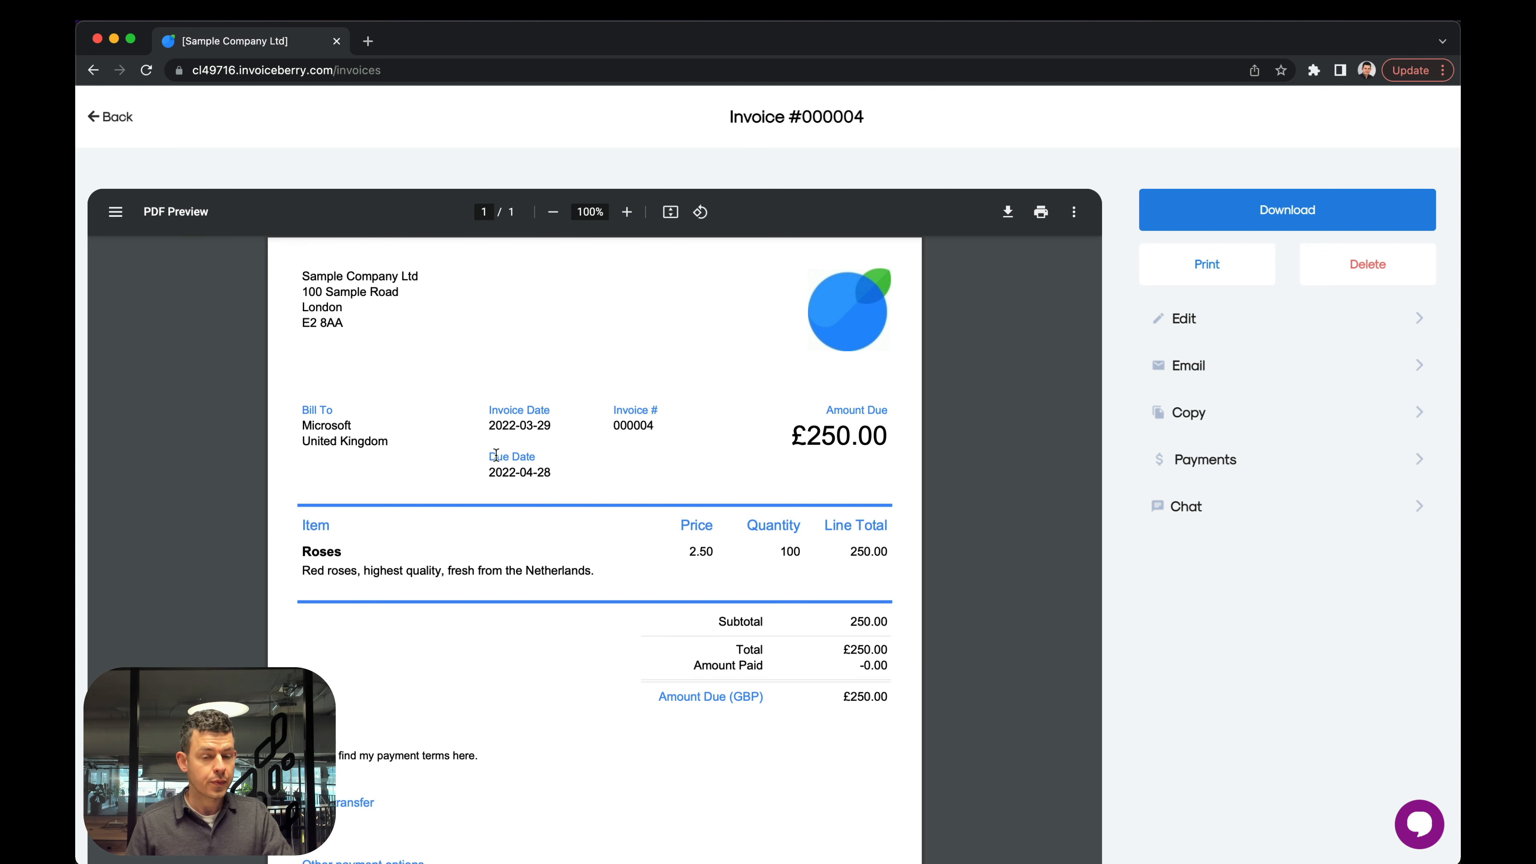
pyautogui.click(109, 116)
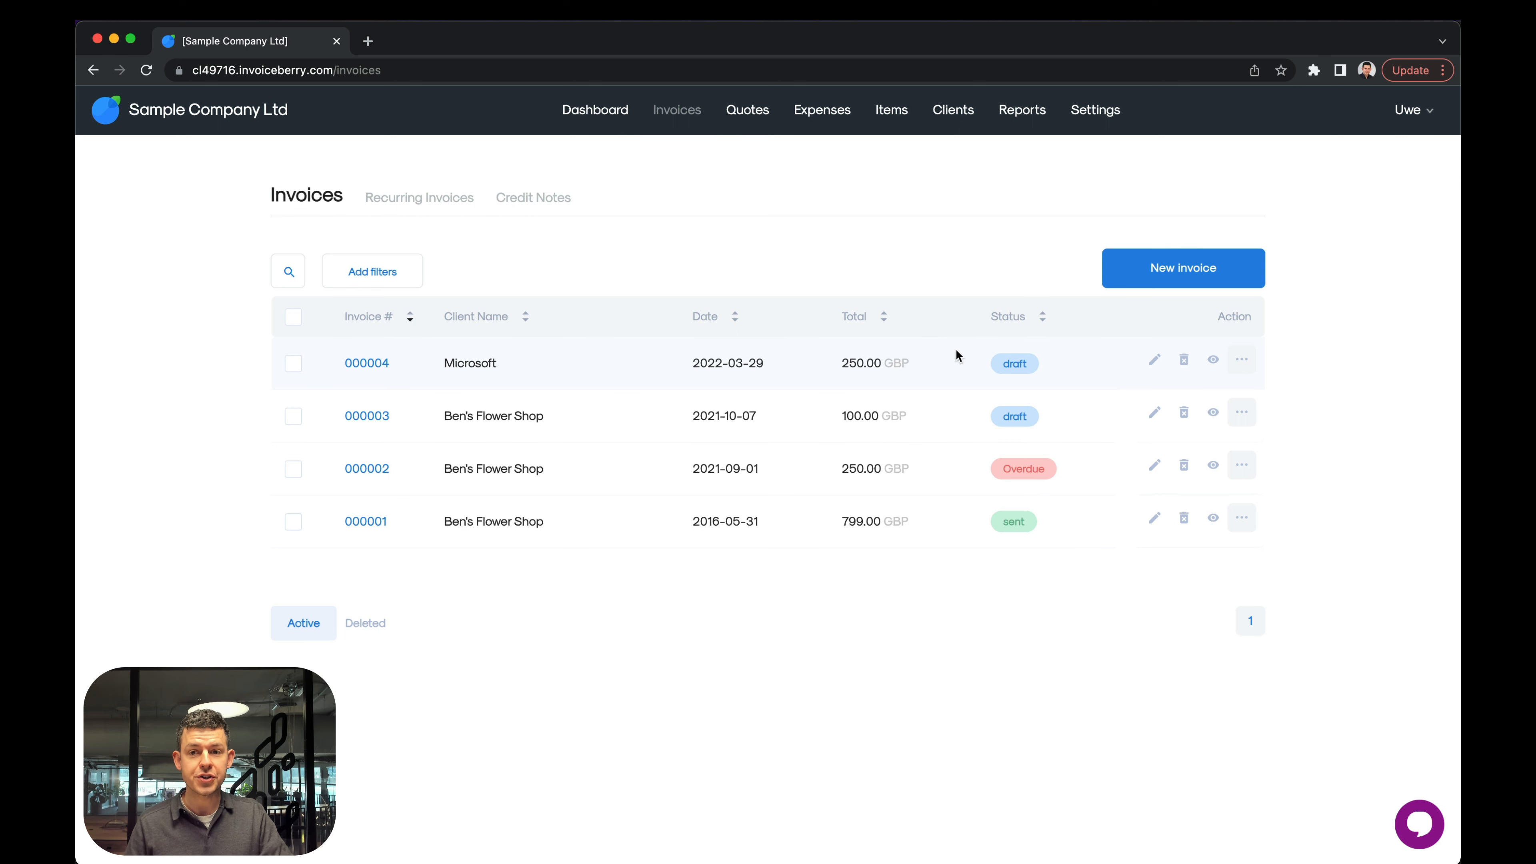
# Set the Microsoft invoice to "No due date", save it and return from its preview to the invoices list.
pyautogui.click(1149, 363)
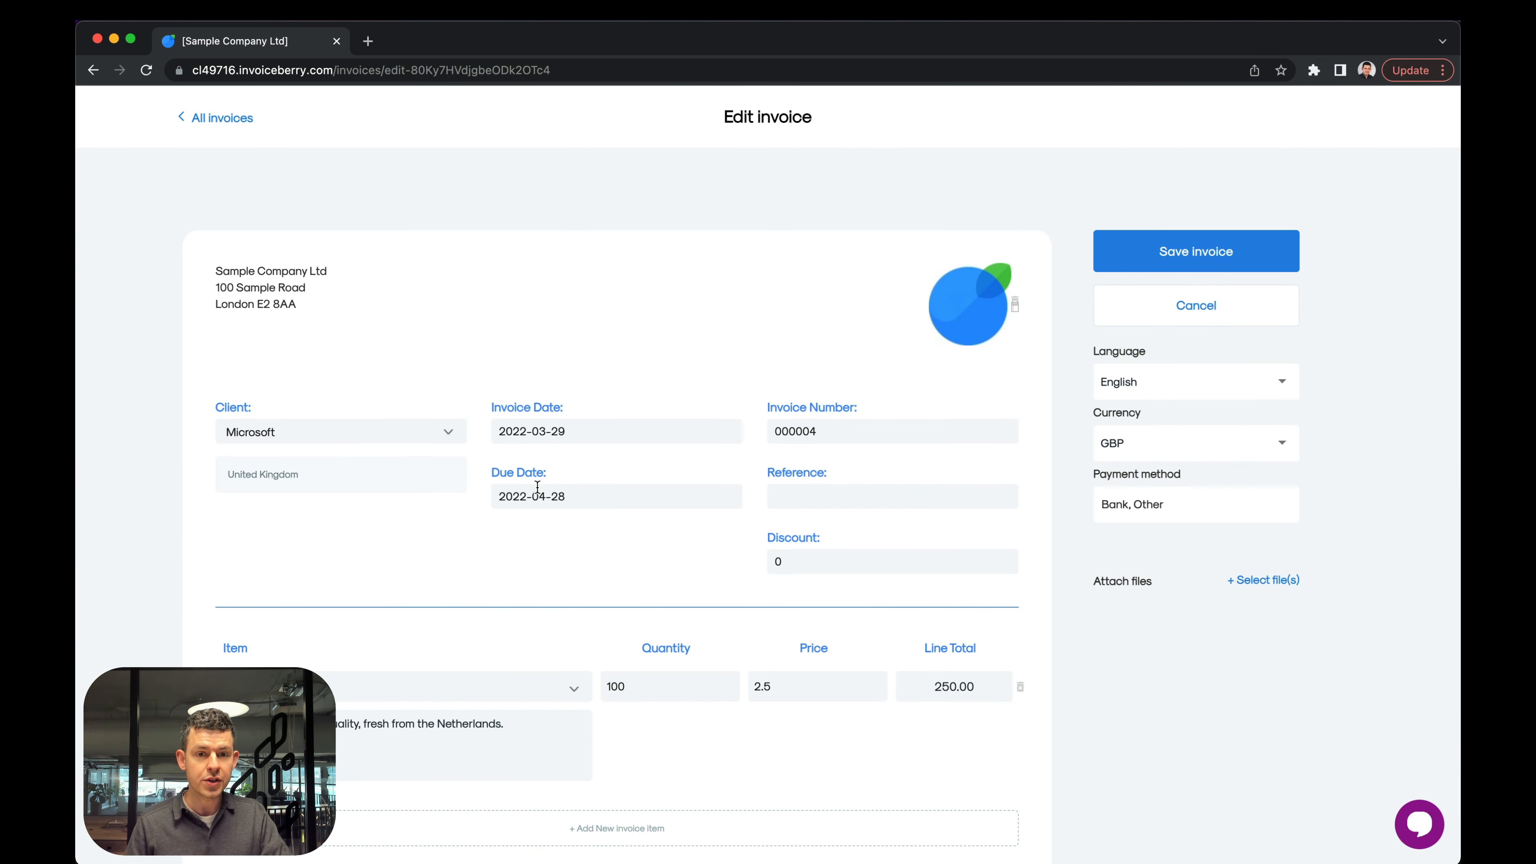
pyautogui.click(537, 490)
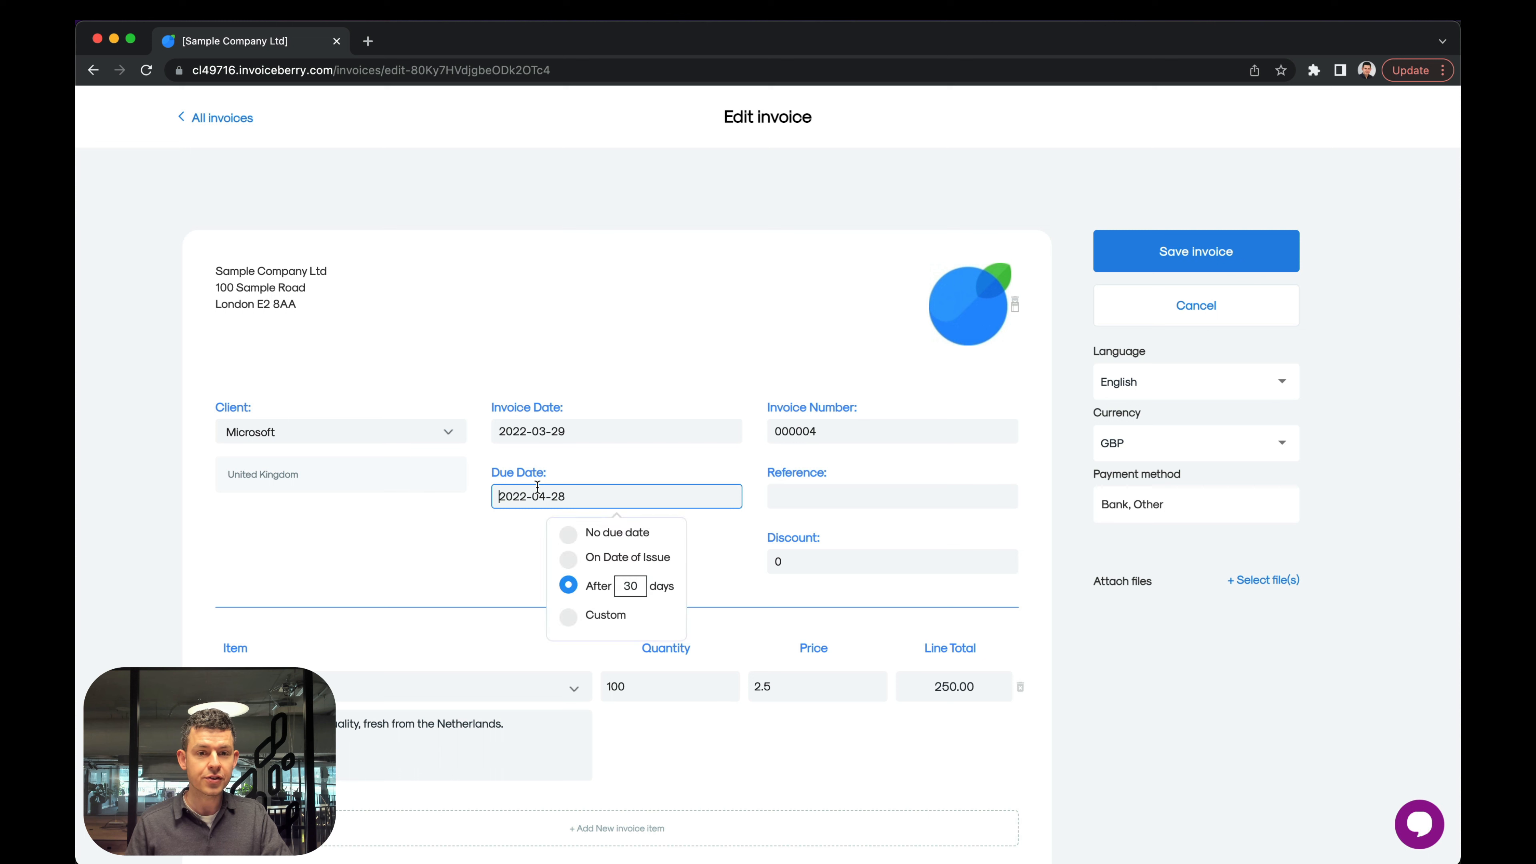
pyautogui.click(621, 537)
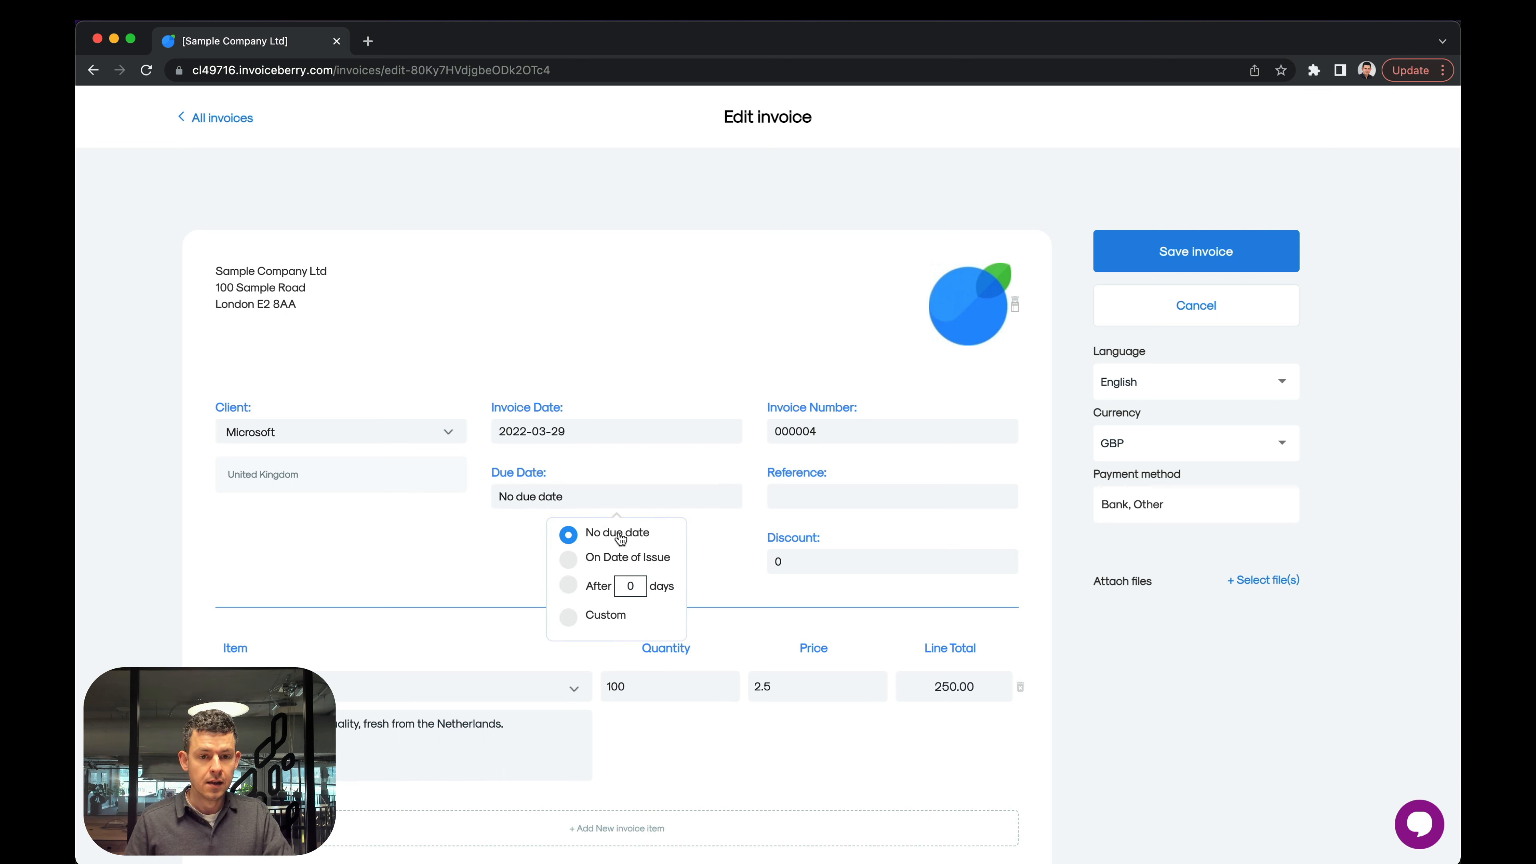
pyautogui.click(714, 600)
pyautogui.click(1163, 269)
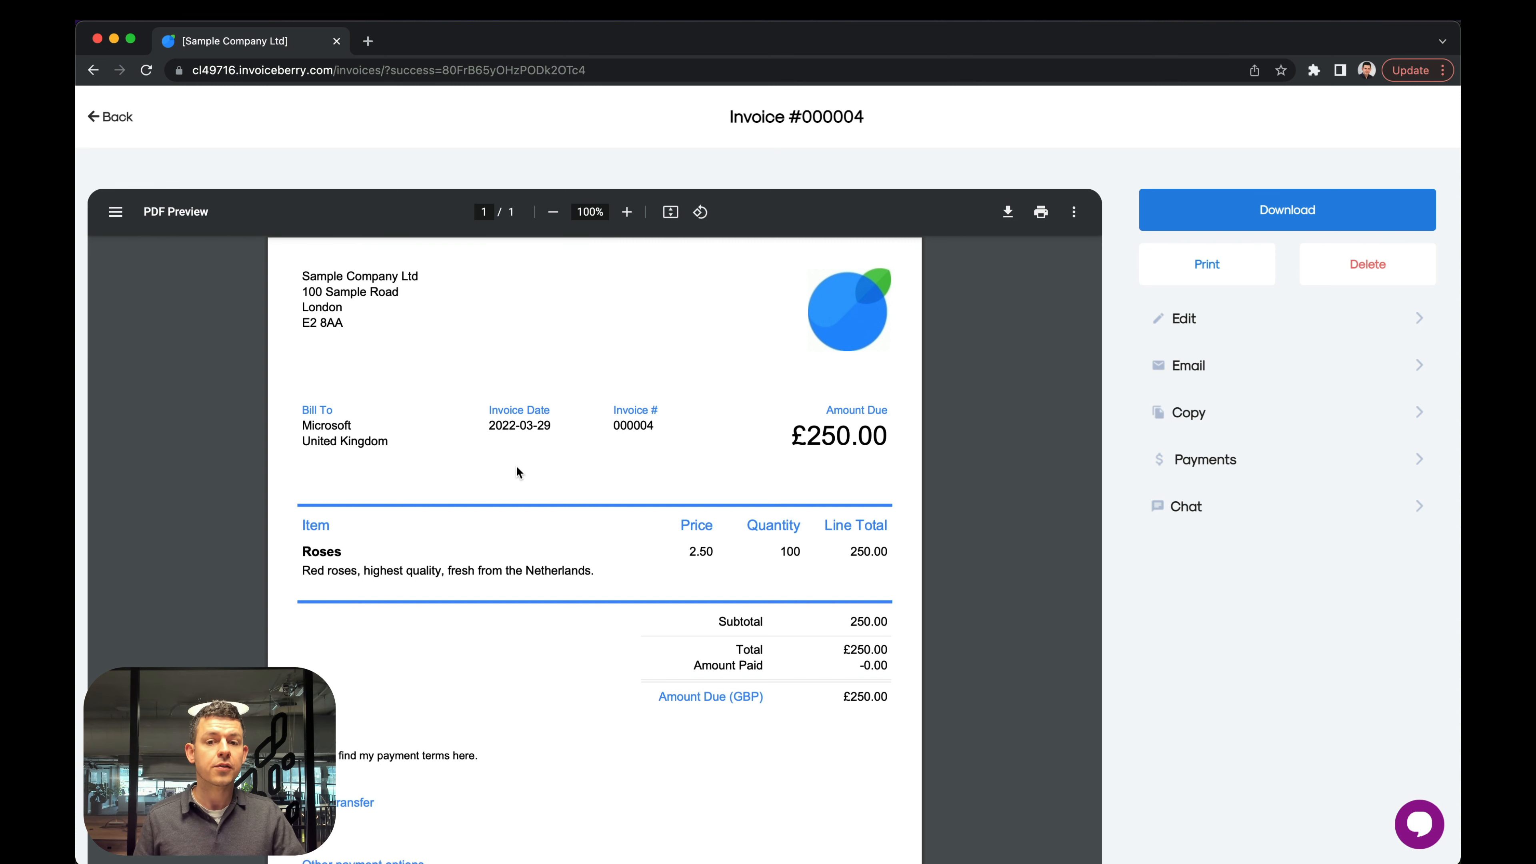
pyautogui.click(109, 118)
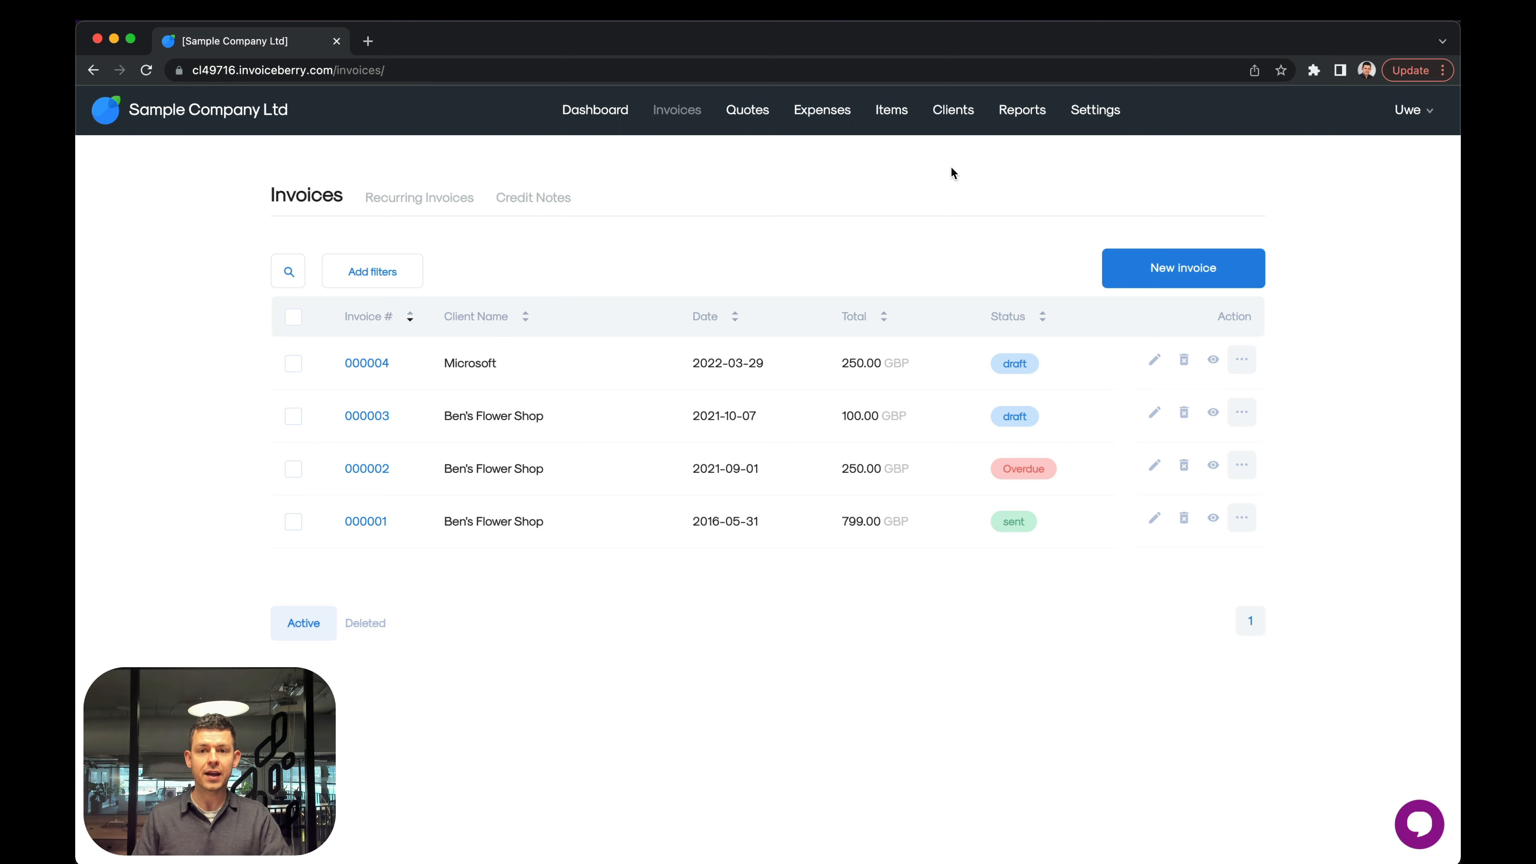
# Add a payment reminder for the client Aunt Betty's Cakes, sent 3 days before the due date.
pyautogui.click(953, 111)
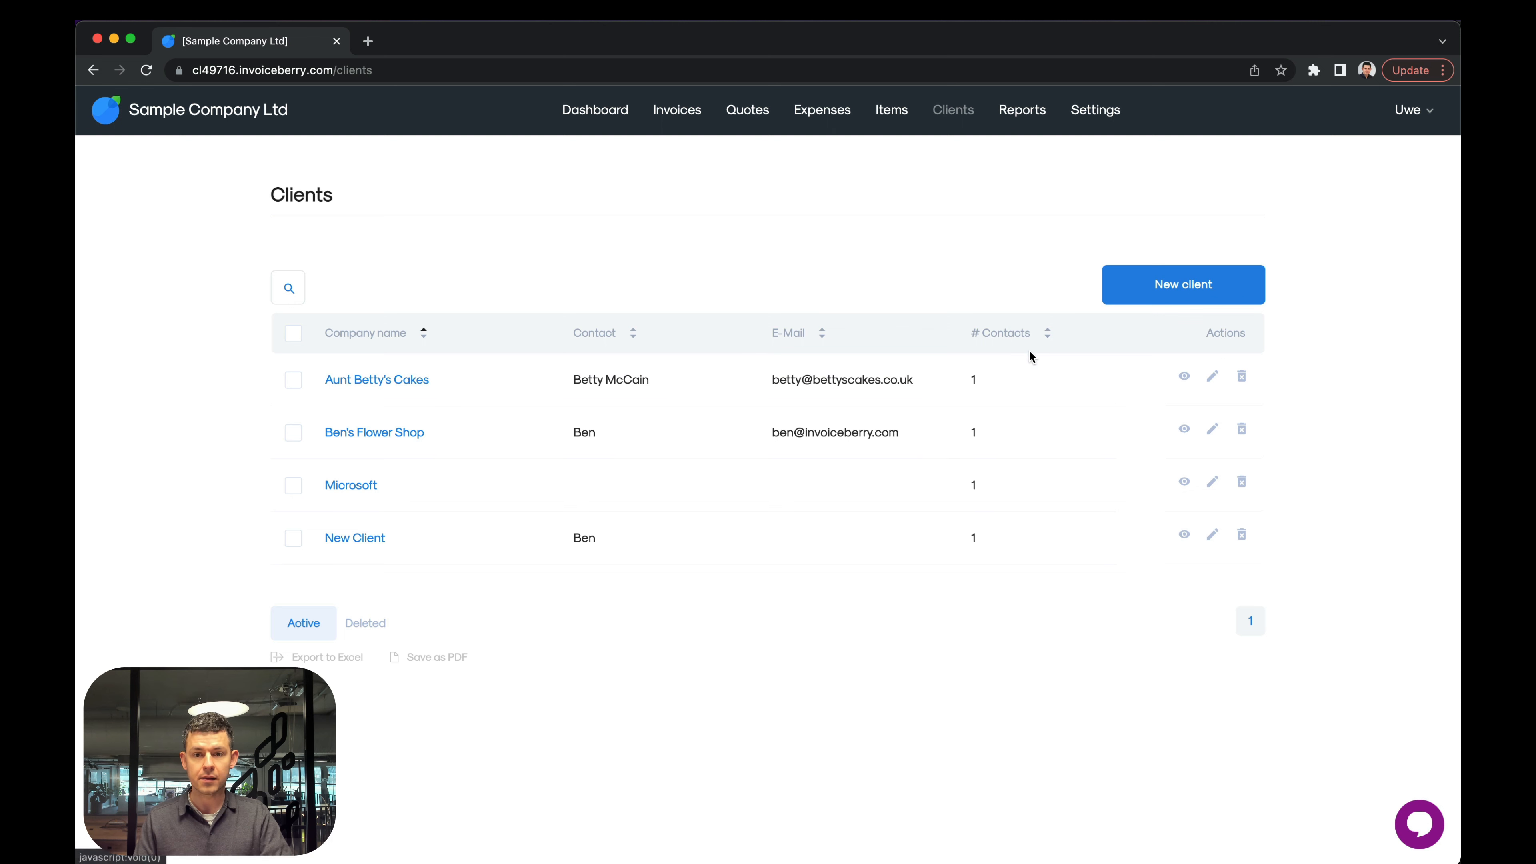
pyautogui.click(1184, 377)
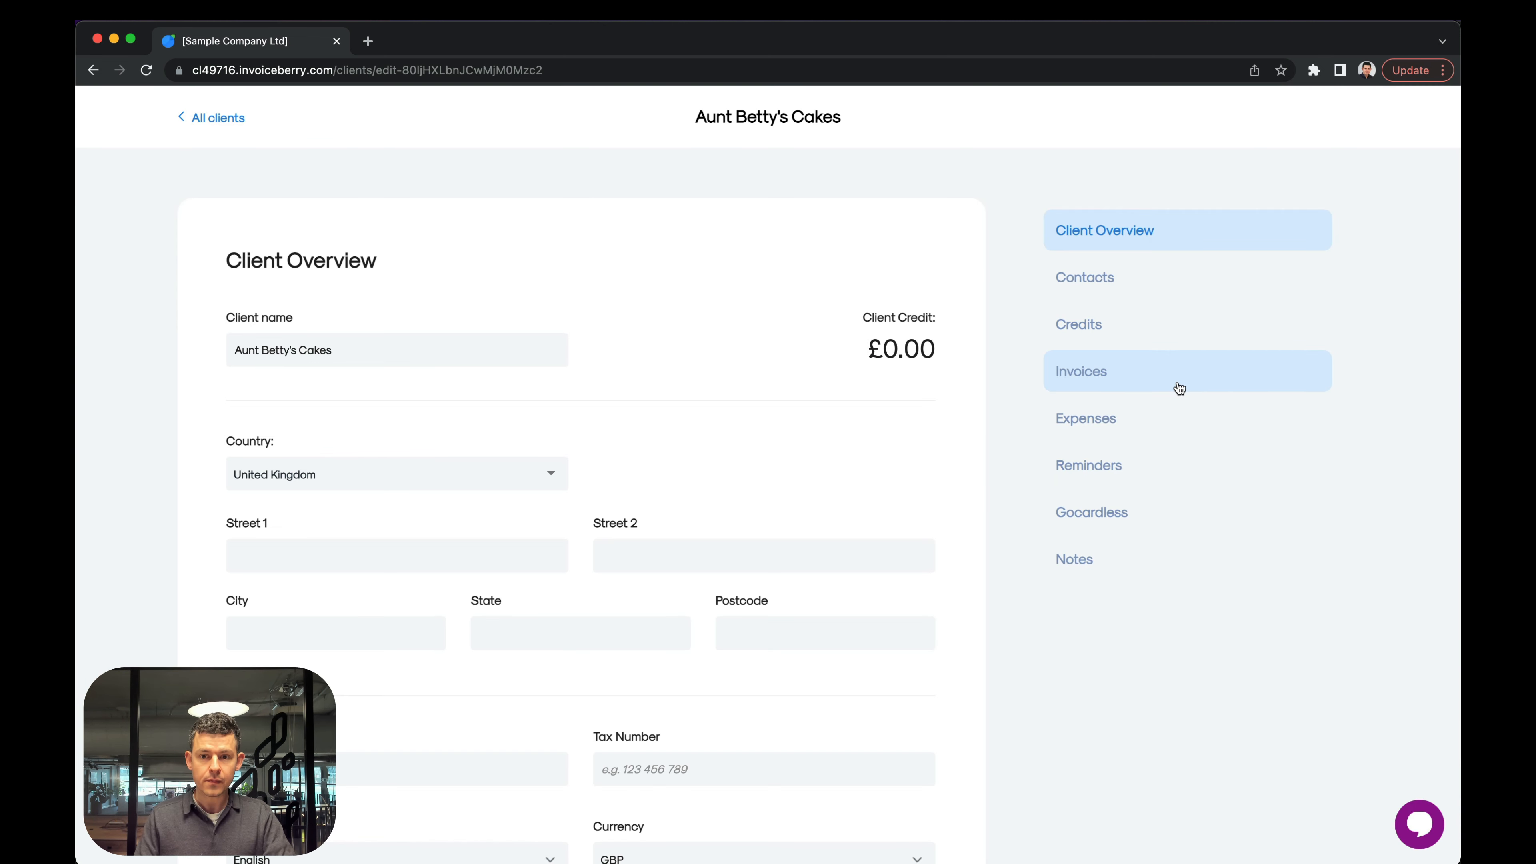
pyautogui.click(1099, 472)
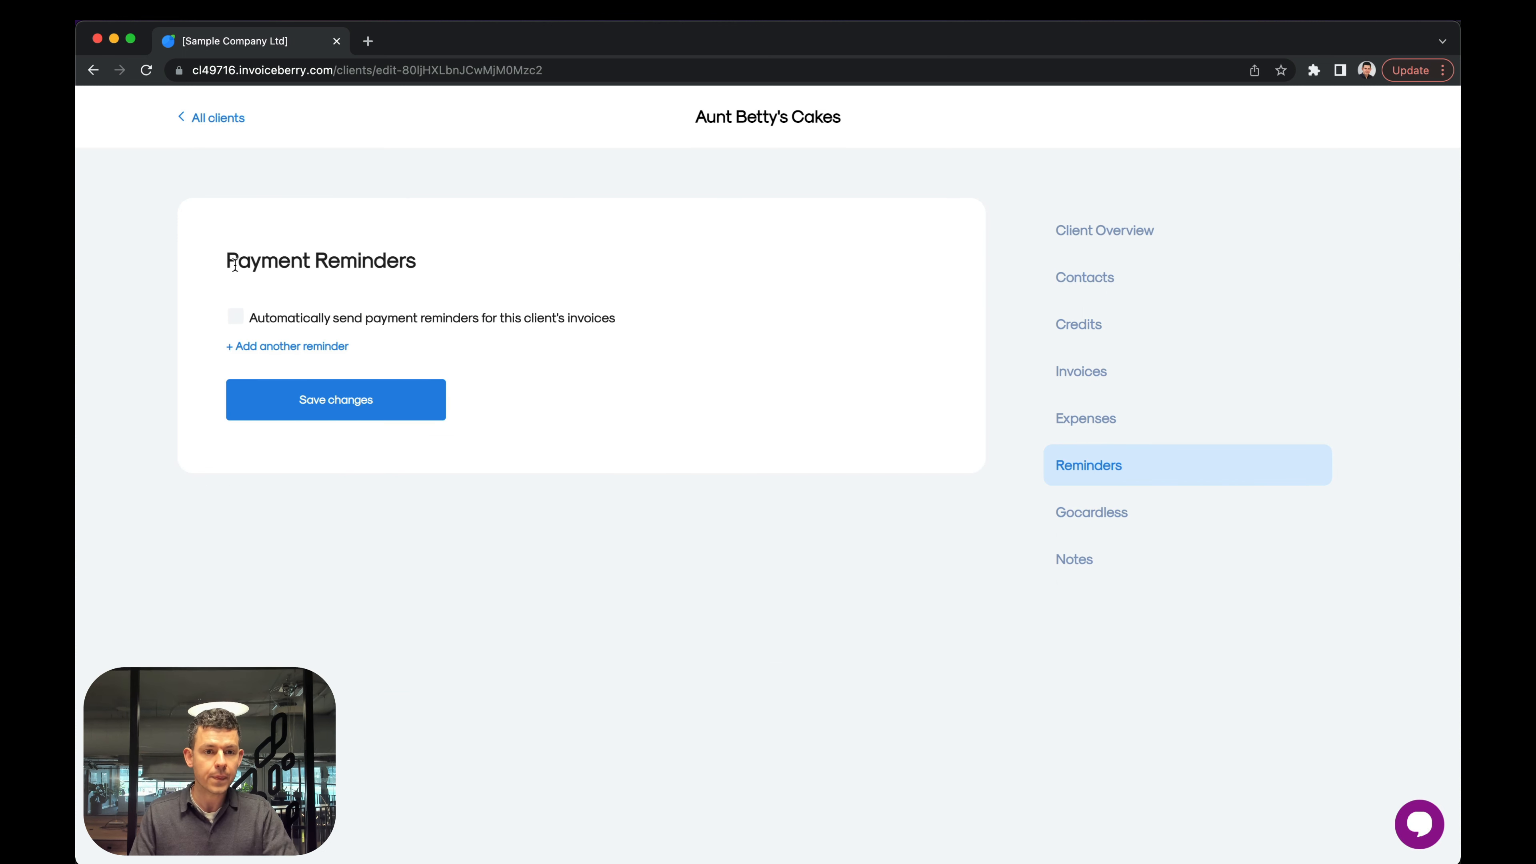
pyautogui.click(285, 348)
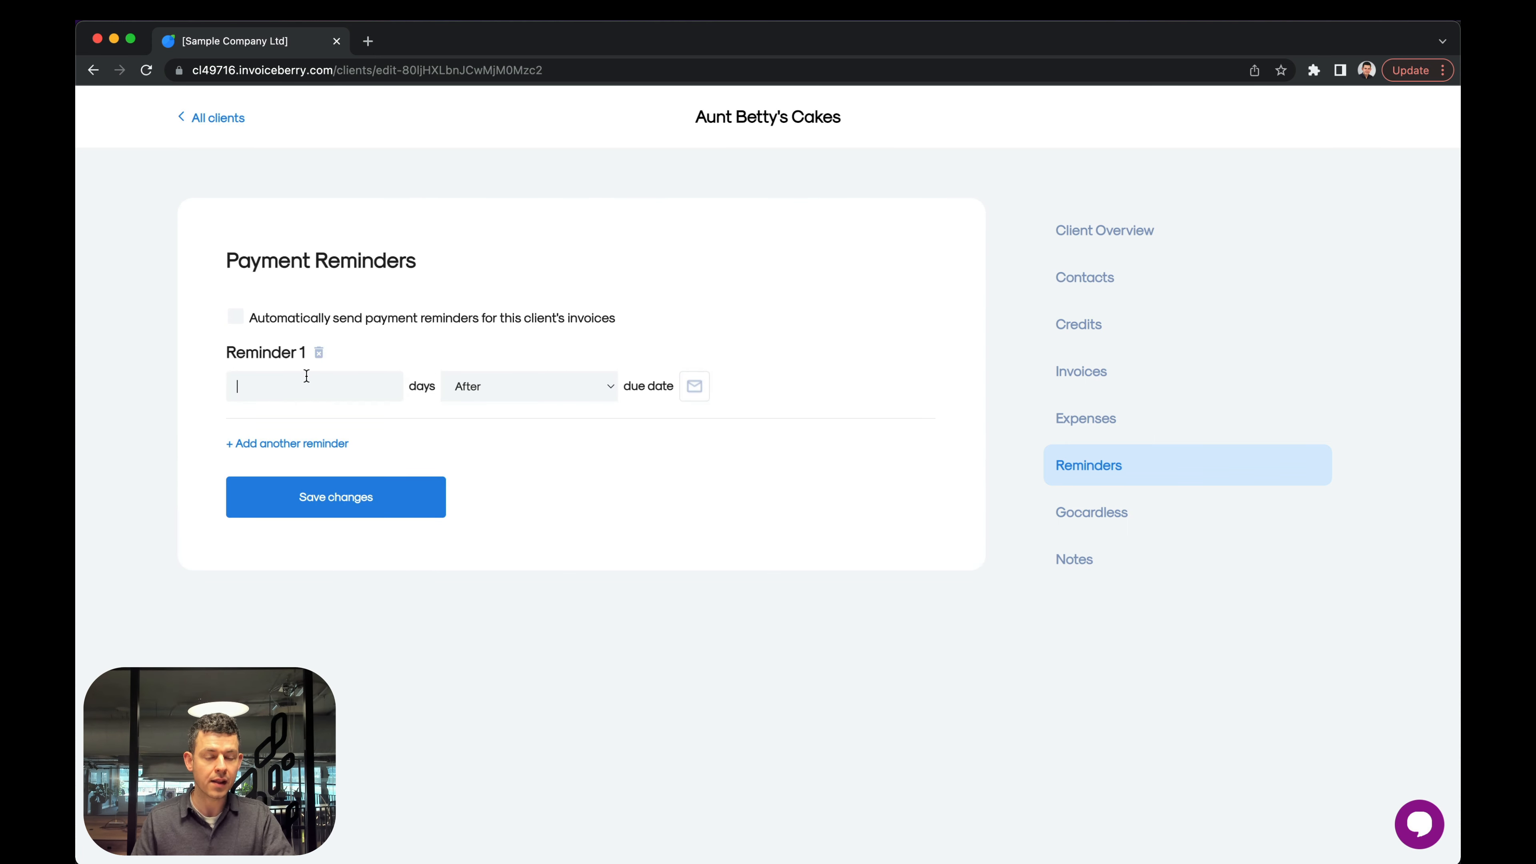
pyautogui.write('3')
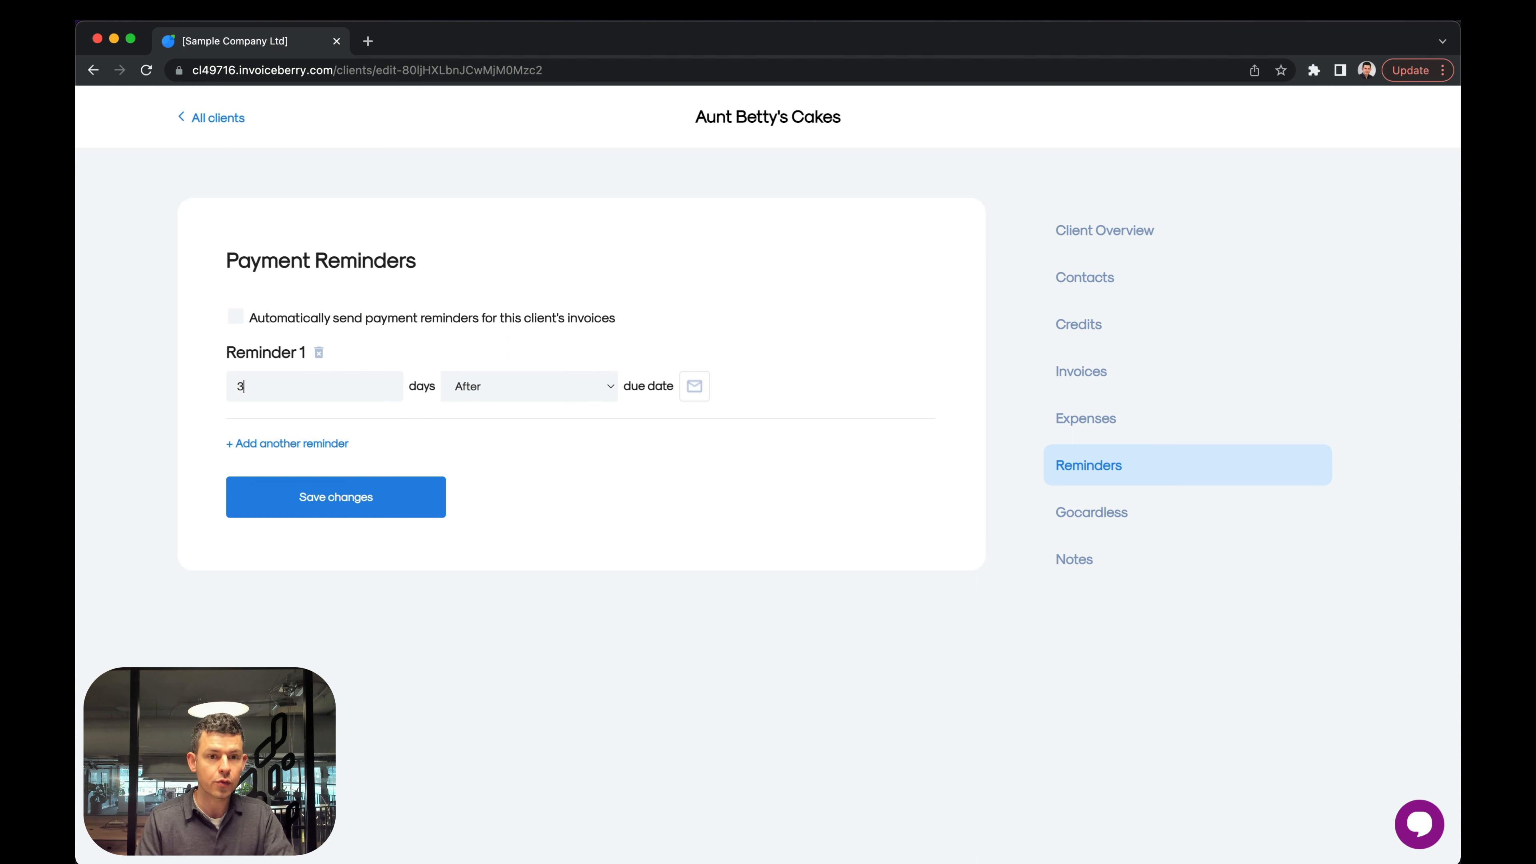
pyautogui.click(504, 387)
pyautogui.click(492, 406)
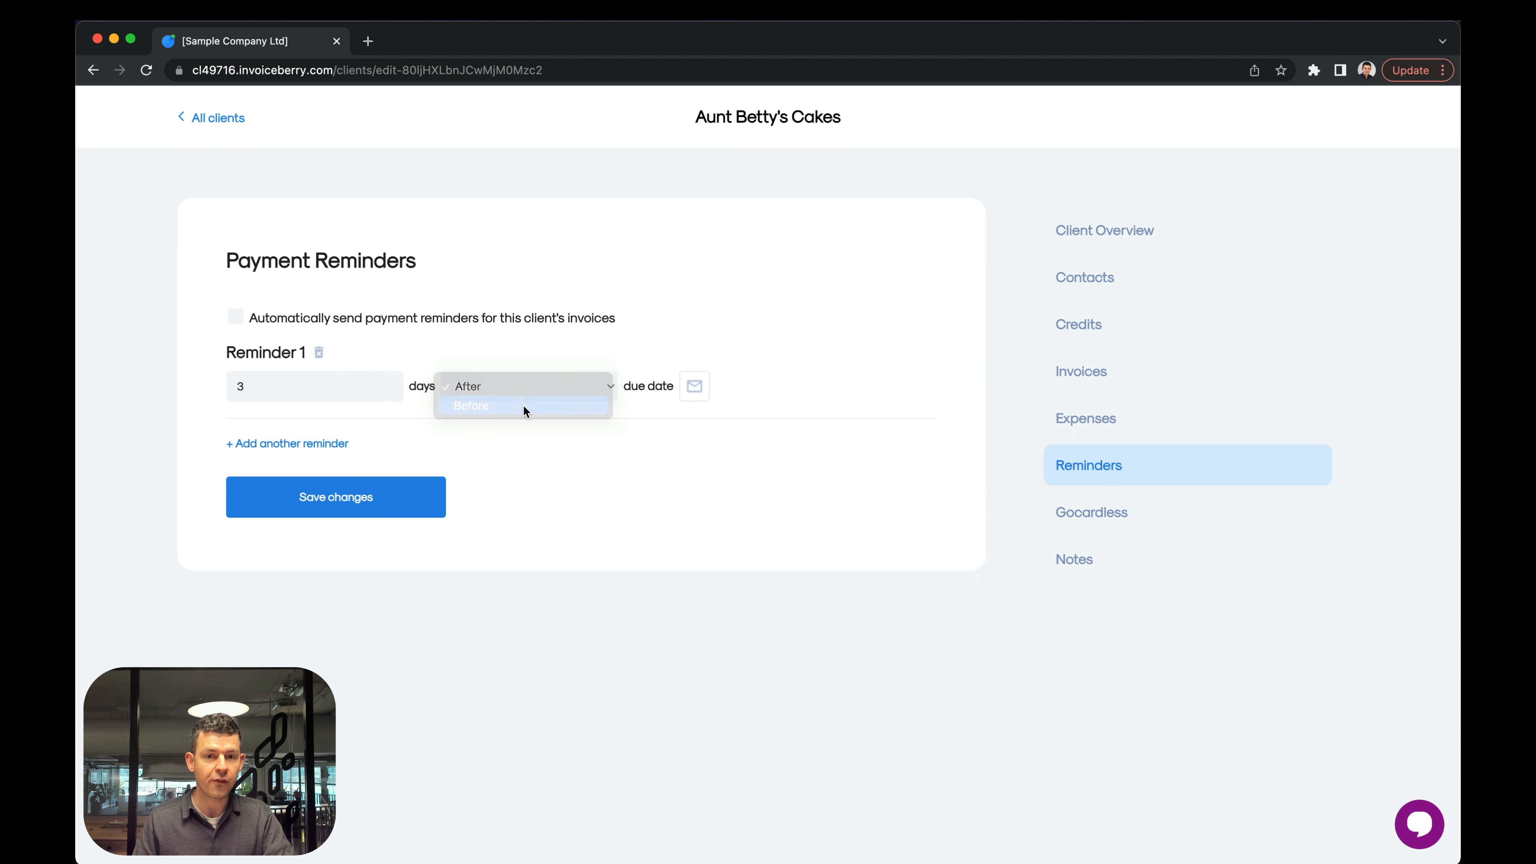
# Add a second payment reminder for this client, sent 3 days after the due date.
pyautogui.click(279, 444)
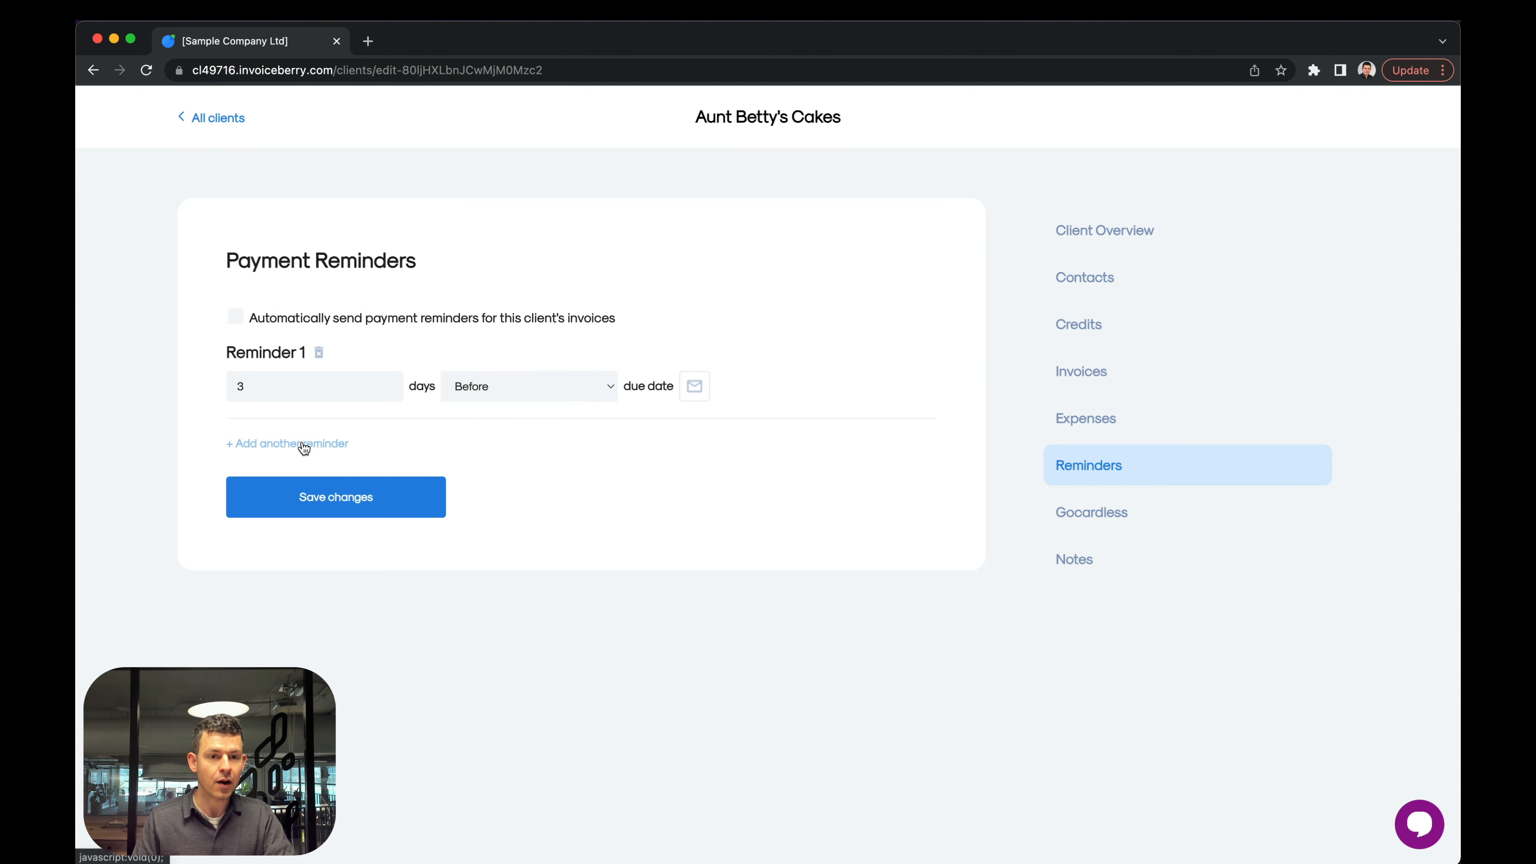
pyautogui.click(282, 482)
pyautogui.write('3')
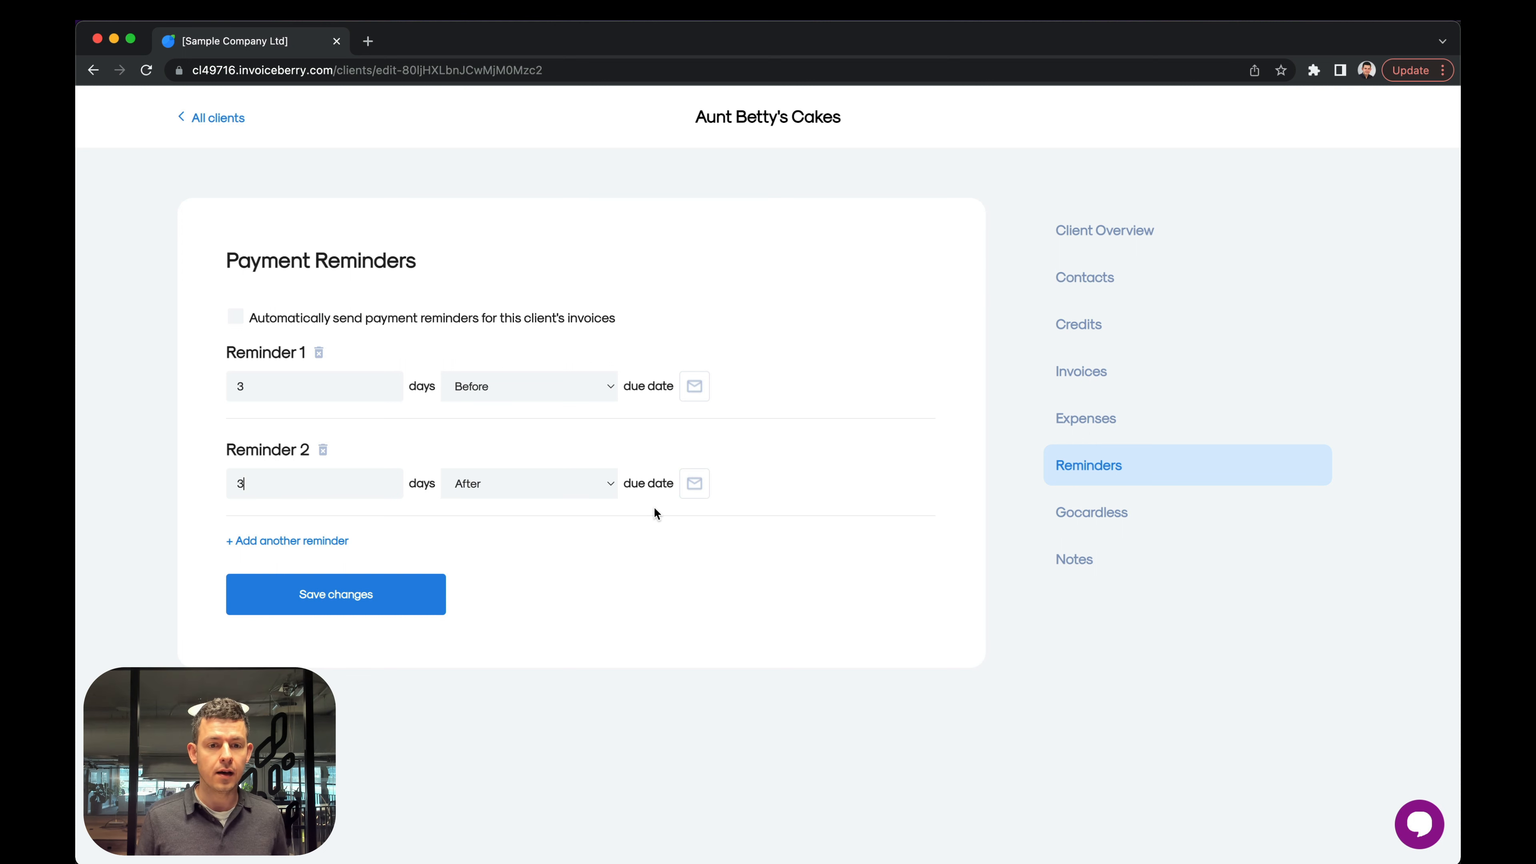
# Review the subject, message text and available email variables of Reminder 1's message, and save the message.
pyautogui.click(696, 391)
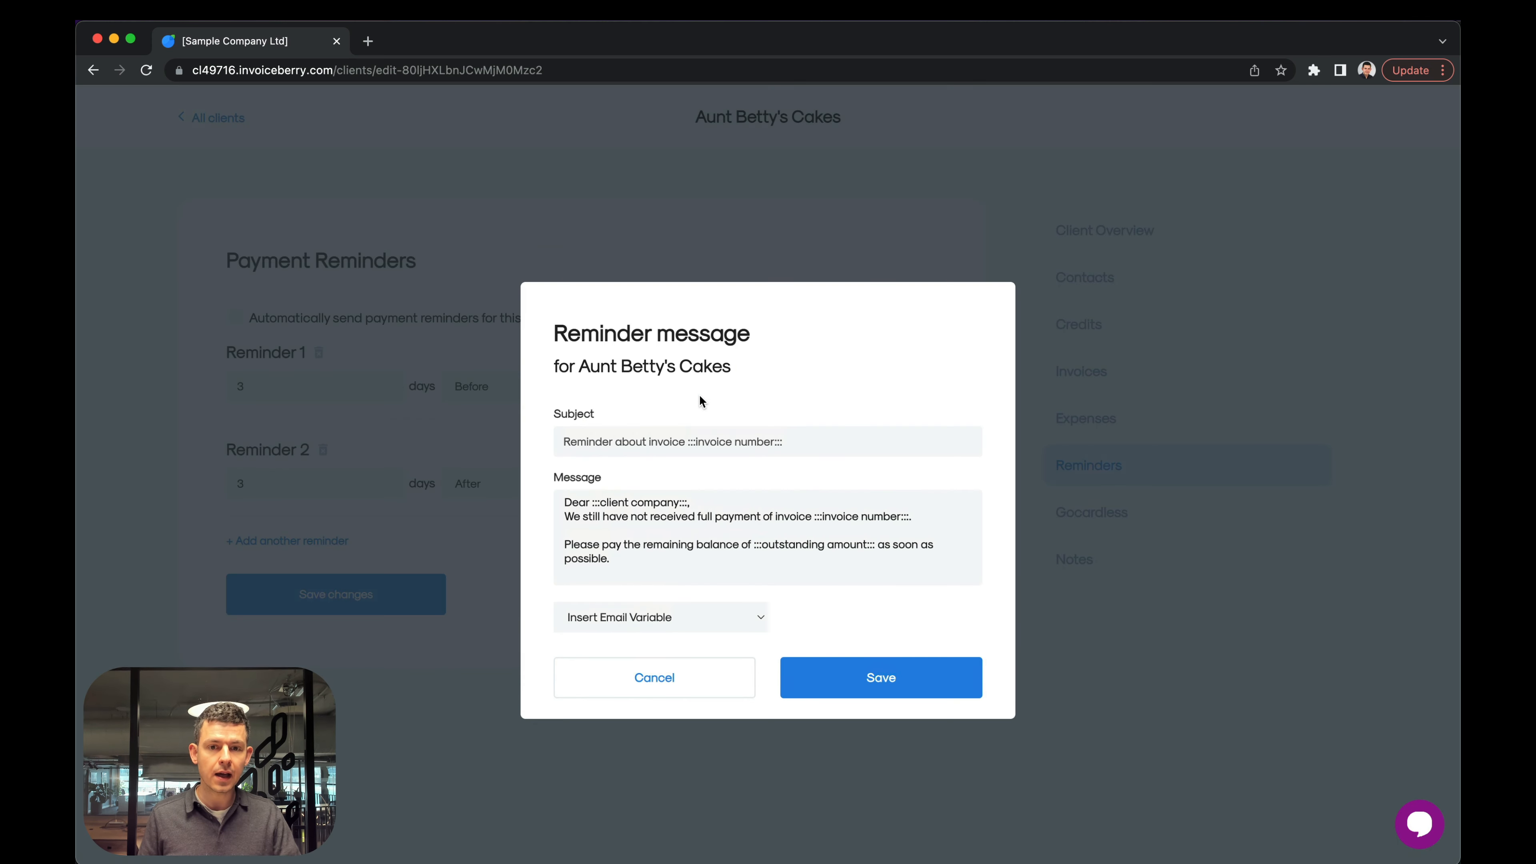
pyautogui.moveTo(566, 442); pyautogui.dragTo(814, 441)
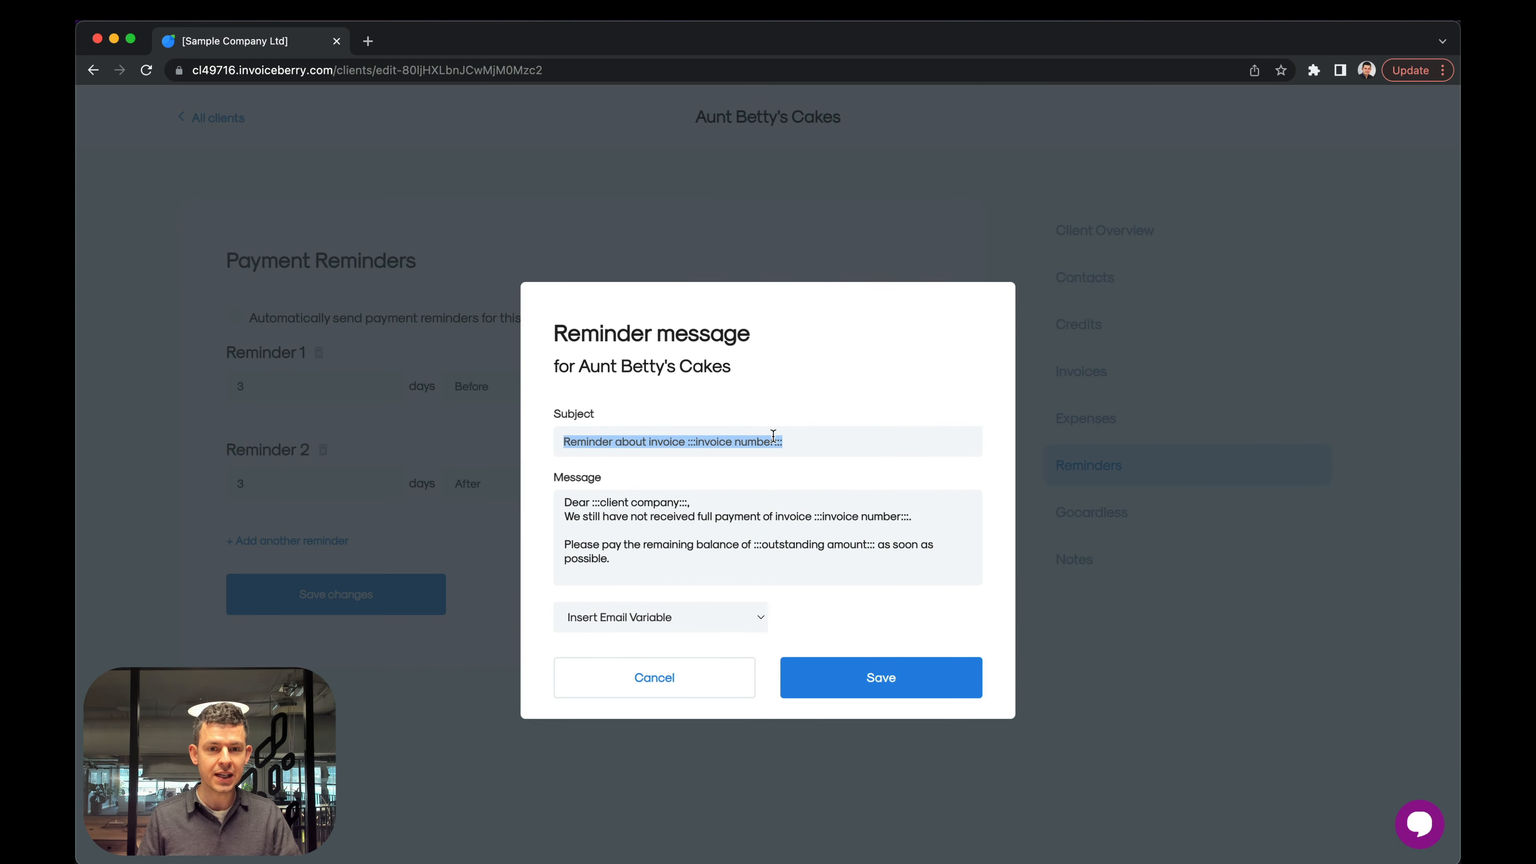
pyautogui.moveTo(566, 503); pyautogui.dragTo(758, 624)
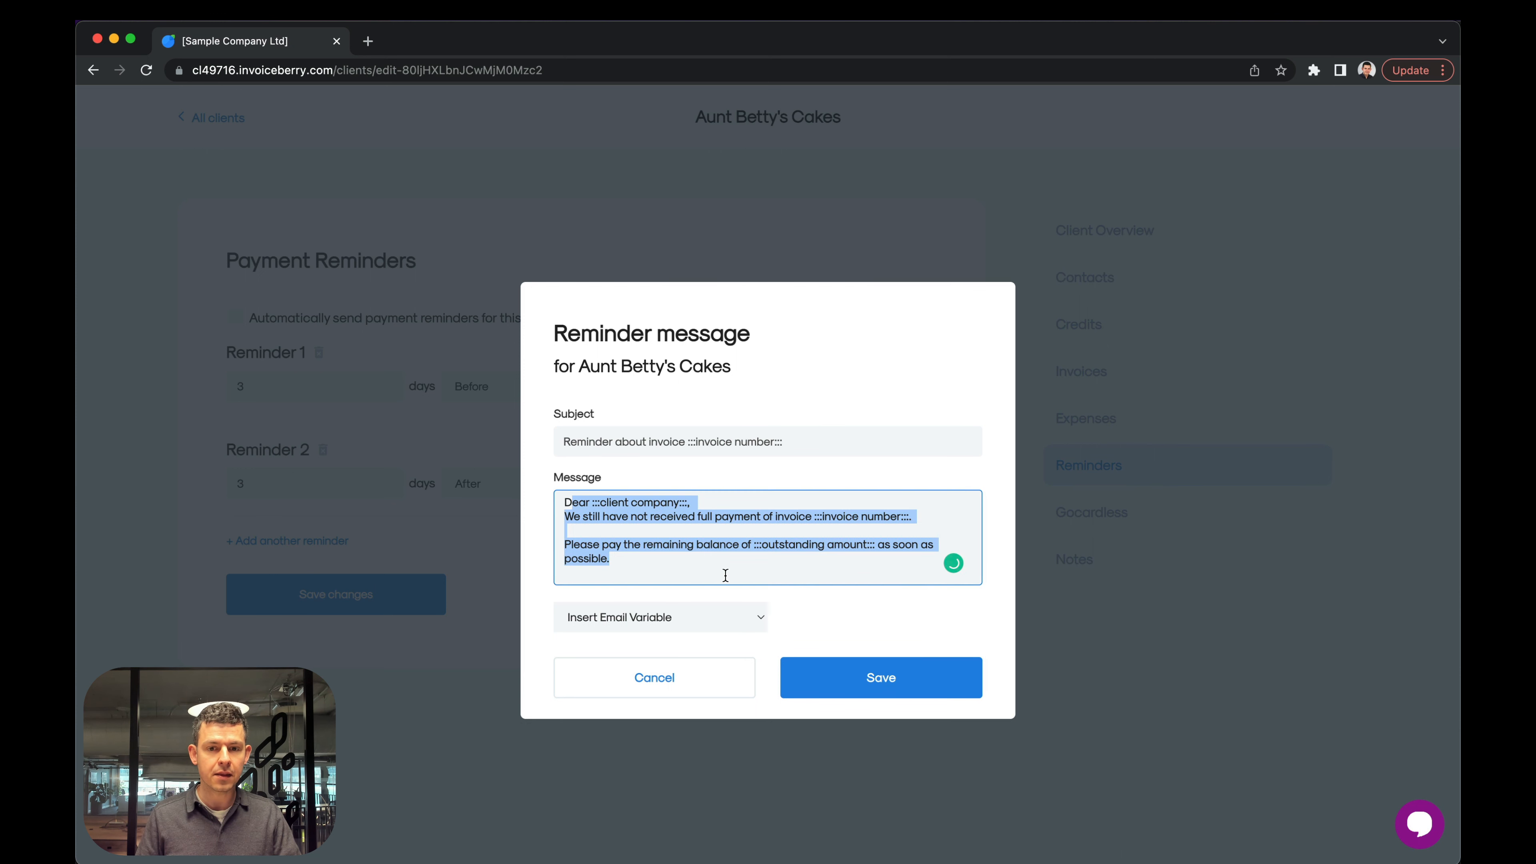
pyautogui.click(720, 570)
pyautogui.click(683, 615)
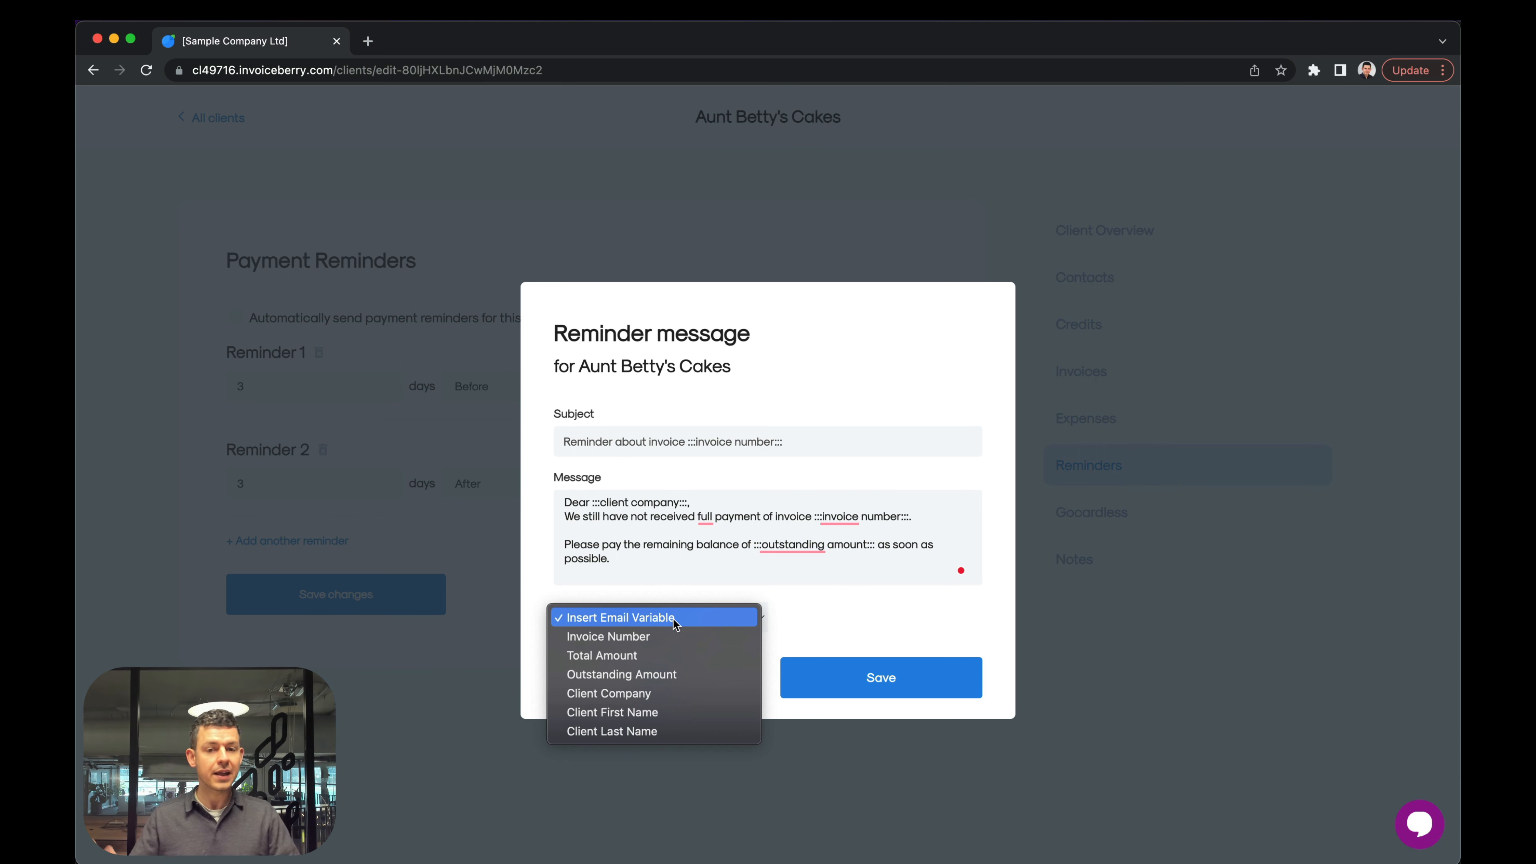
pyautogui.click(855, 634)
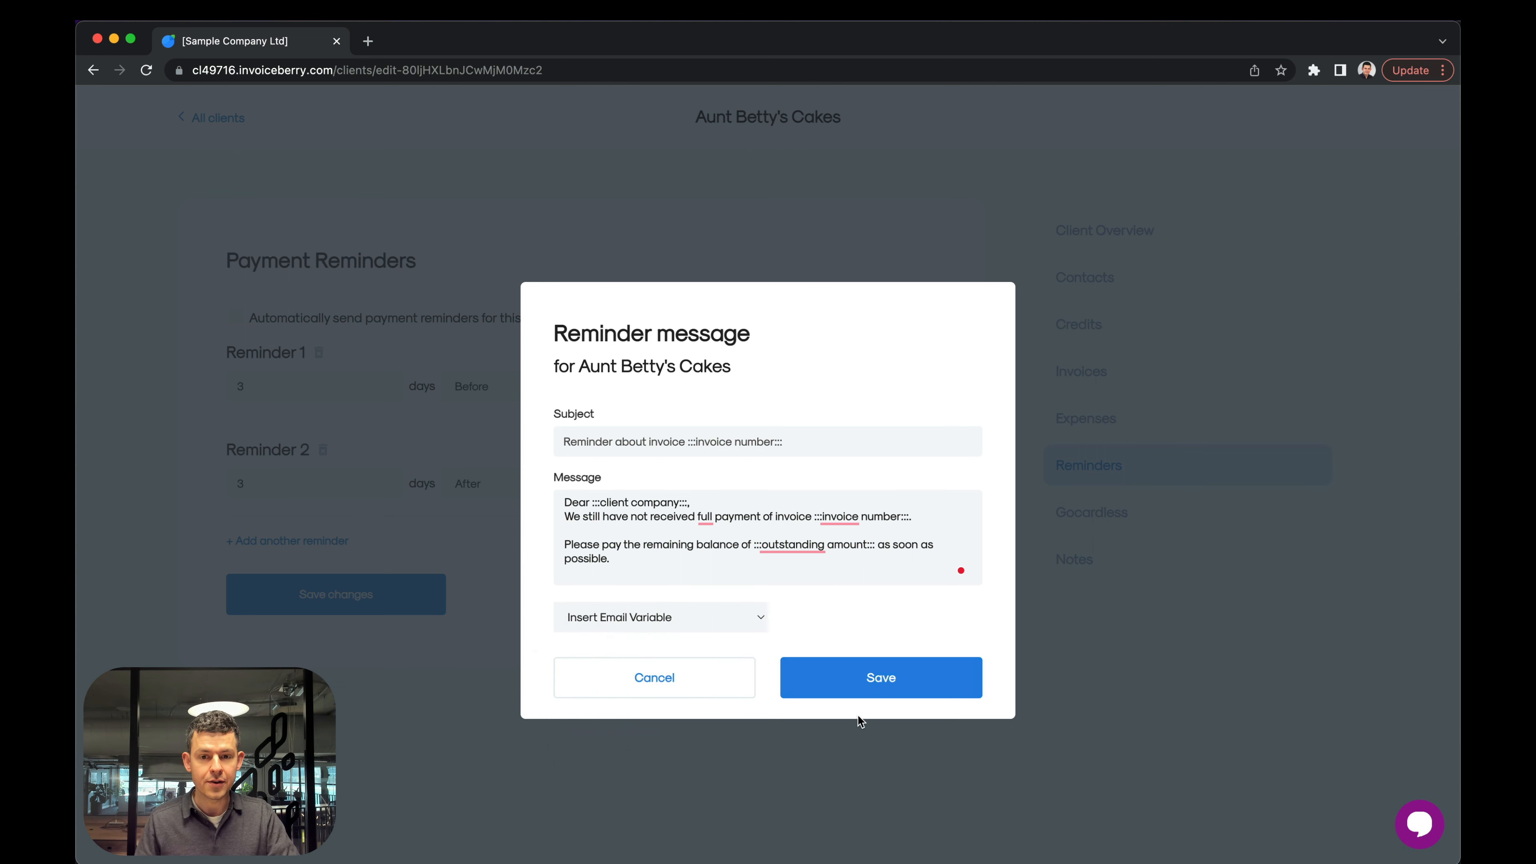
pyautogui.click(874, 683)
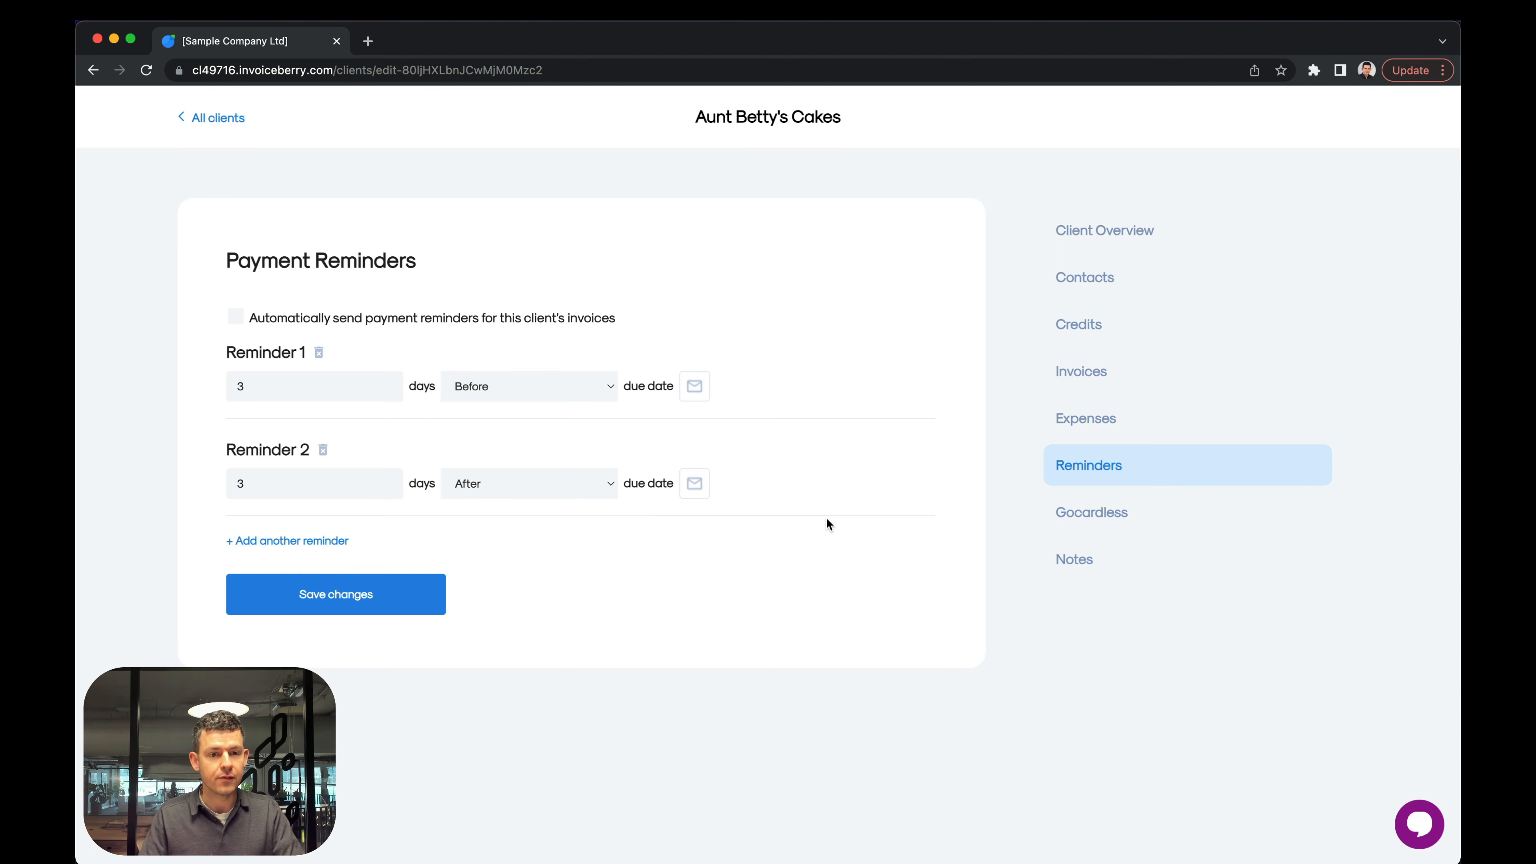
# Enable automatic sending of payment reminders for this client's invoices.
pyautogui.click(233, 584)
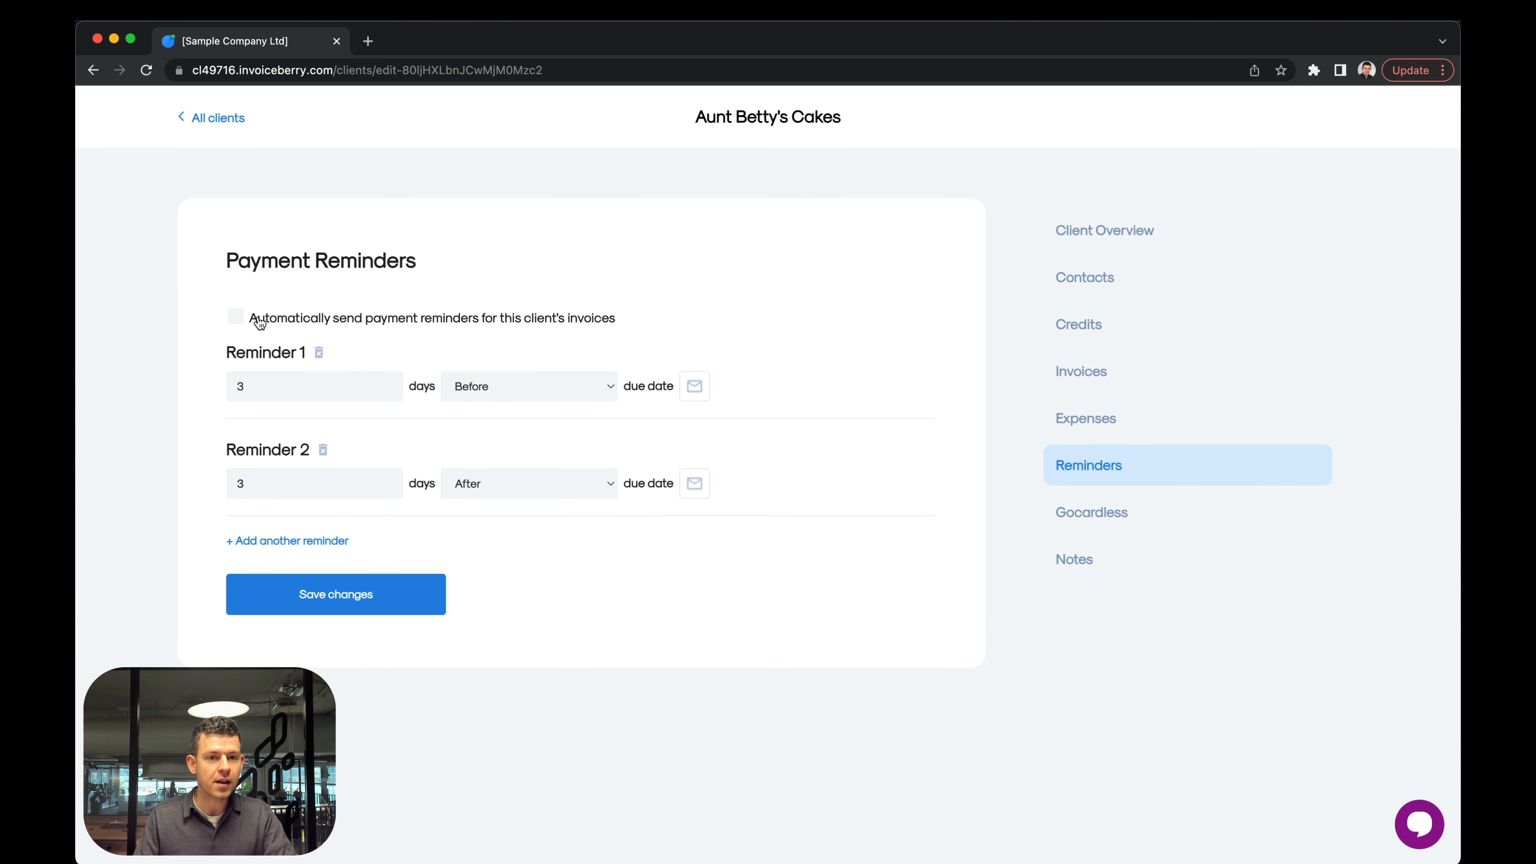
pyautogui.click(327, 324)
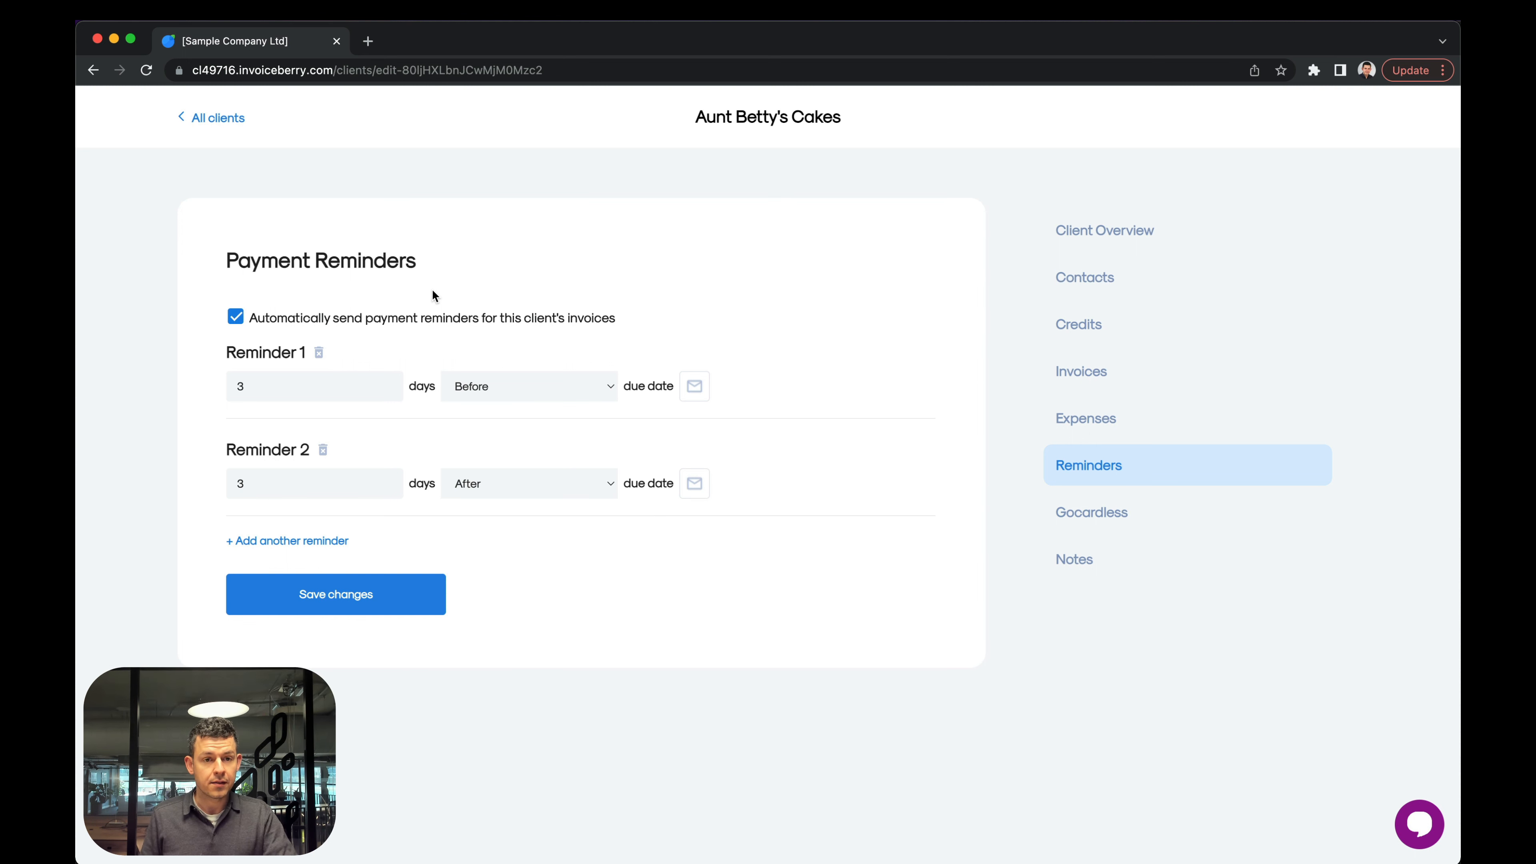
# Save the client's payment reminder settings and return to the client list.
pyautogui.click(323, 593)
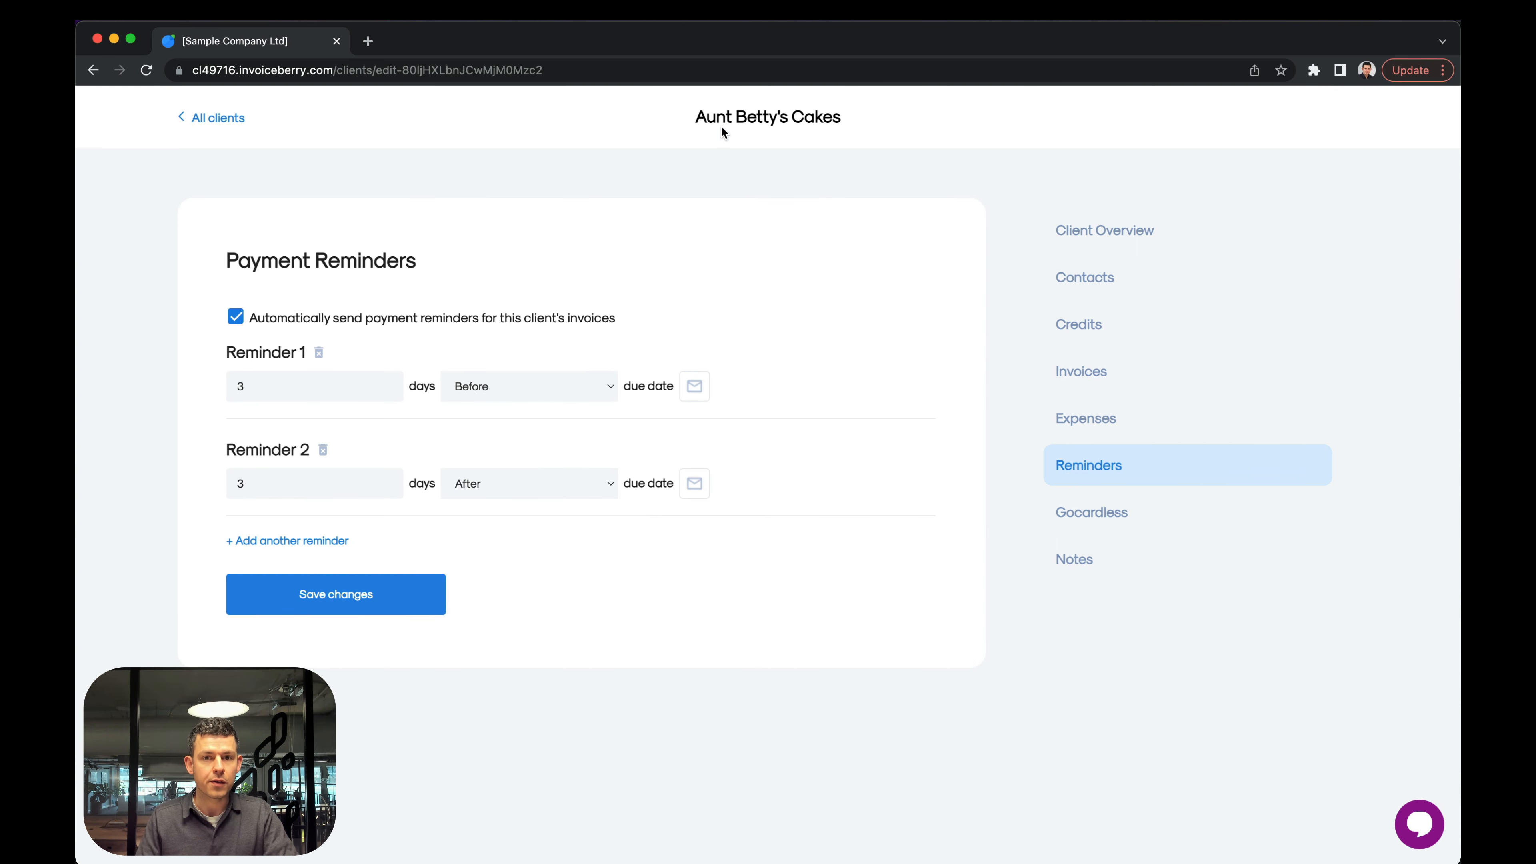
pyautogui.click(209, 117)
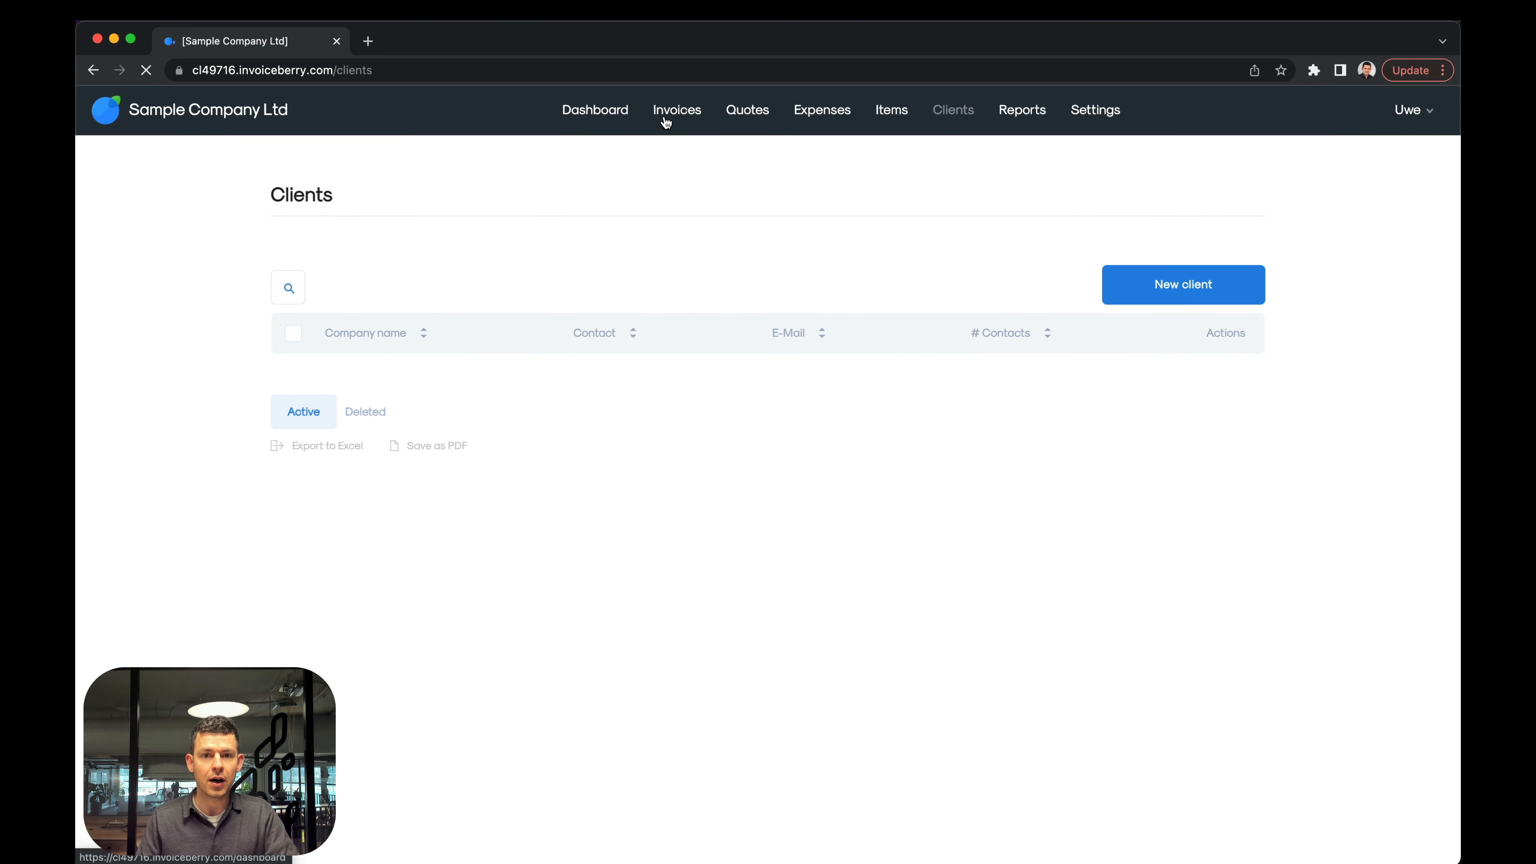
# Start a new invoice and choose Aunt Betty's Cakes as its client.
pyautogui.click(666, 122)
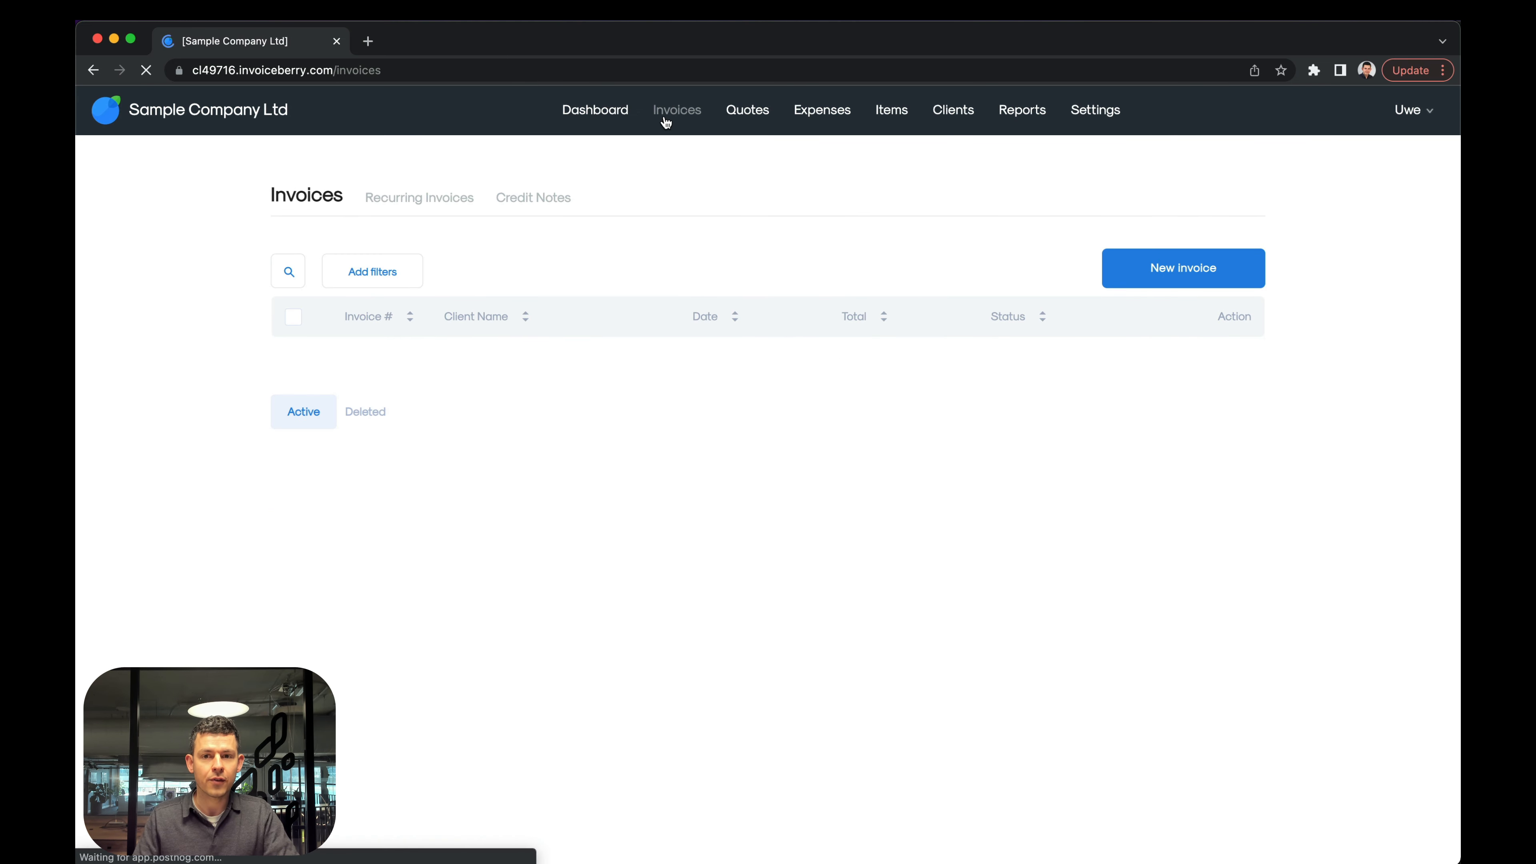
pyautogui.click(1201, 285)
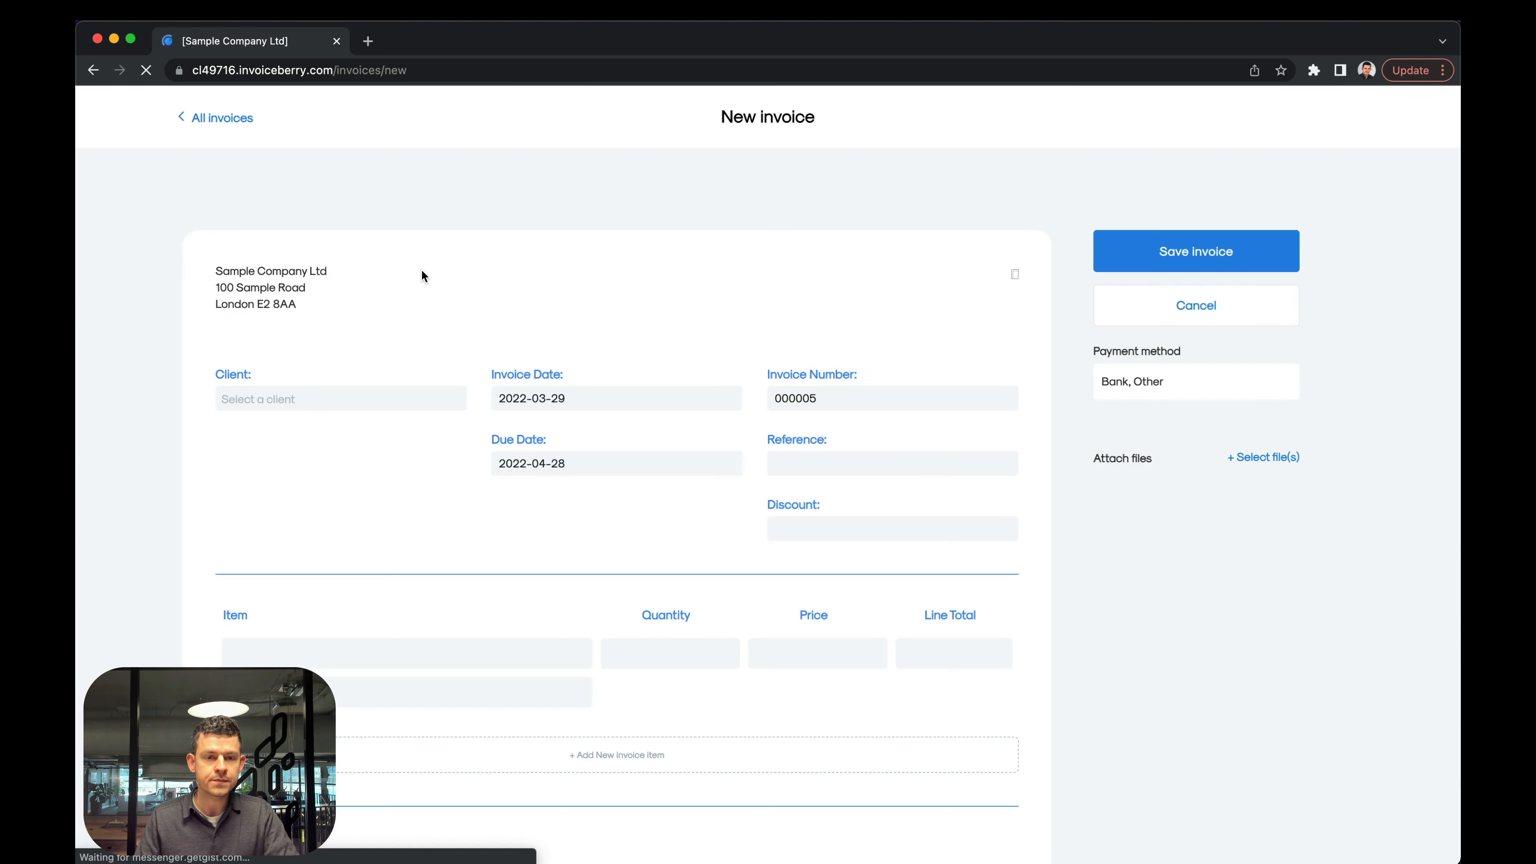
pyautogui.scroll(-3, 526, 323)
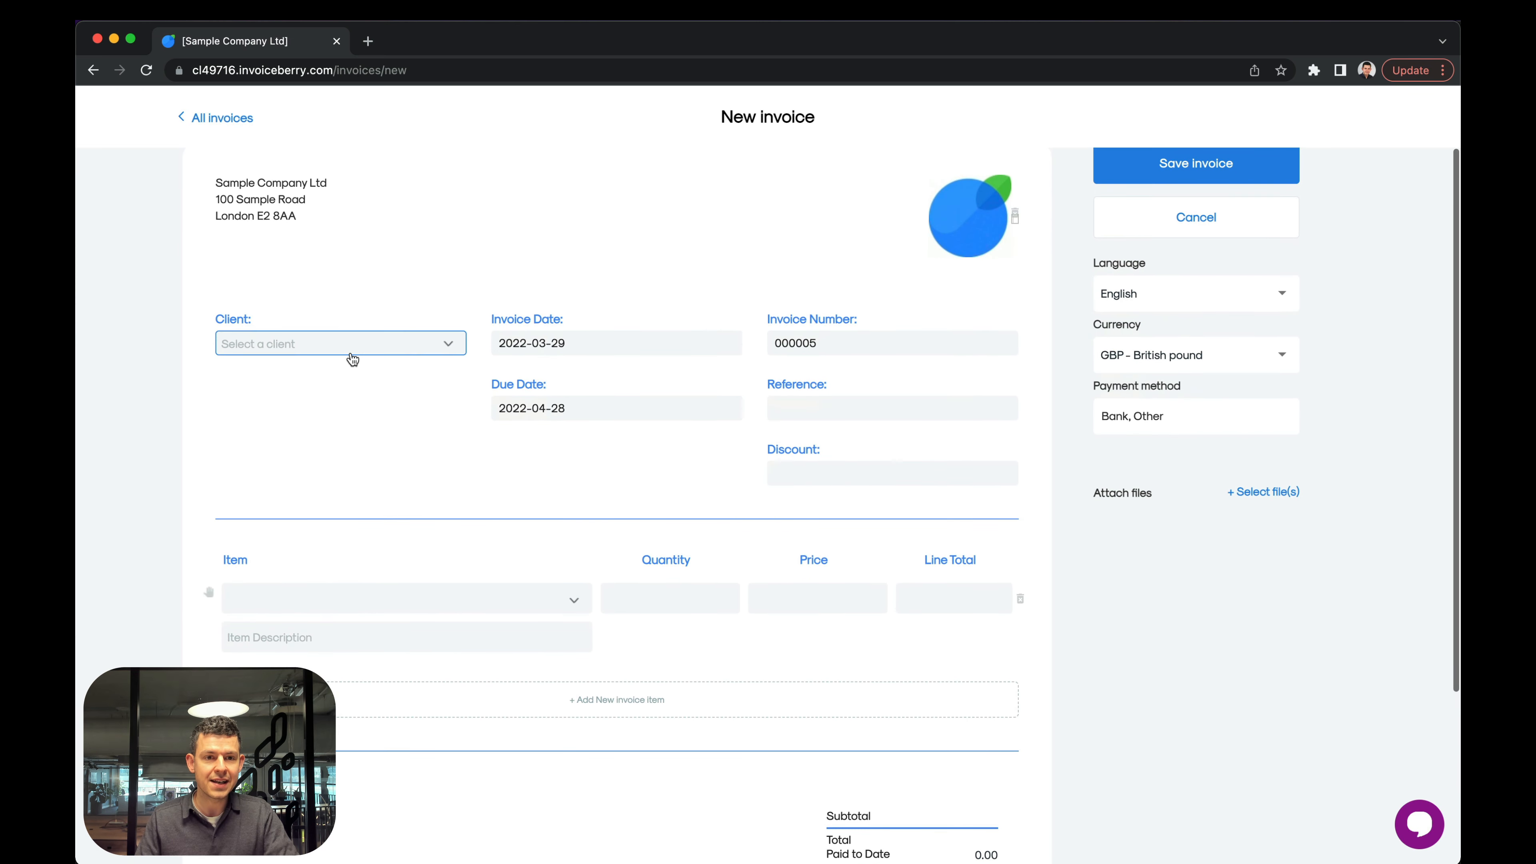
pyautogui.click(351, 345)
pyautogui.click(326, 368)
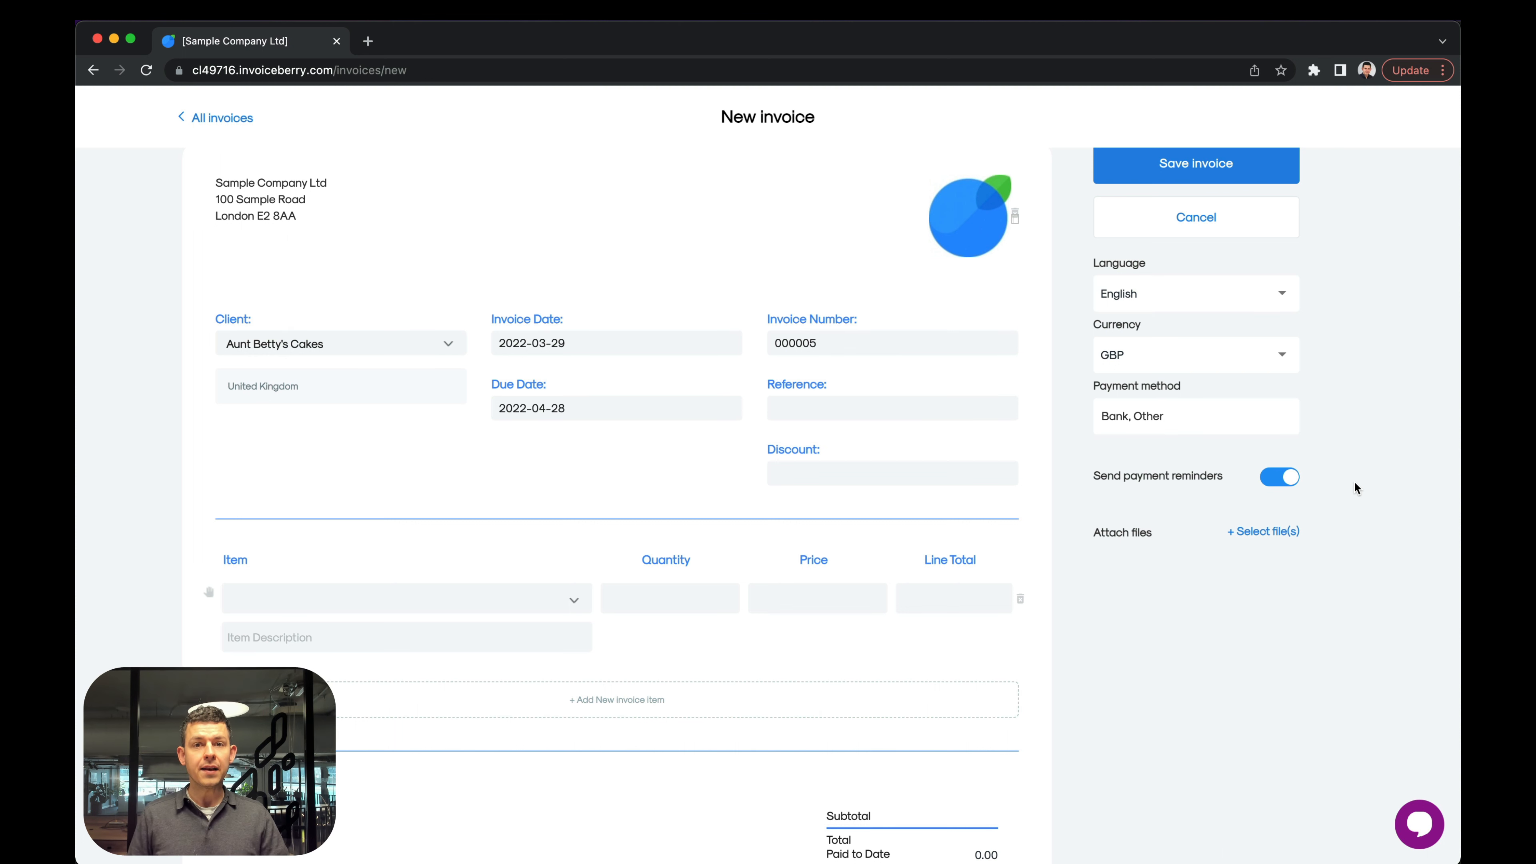
# Switch payment reminders off and back on for this invoice, and view the due date options without changing them.
pyautogui.click(1284, 479)
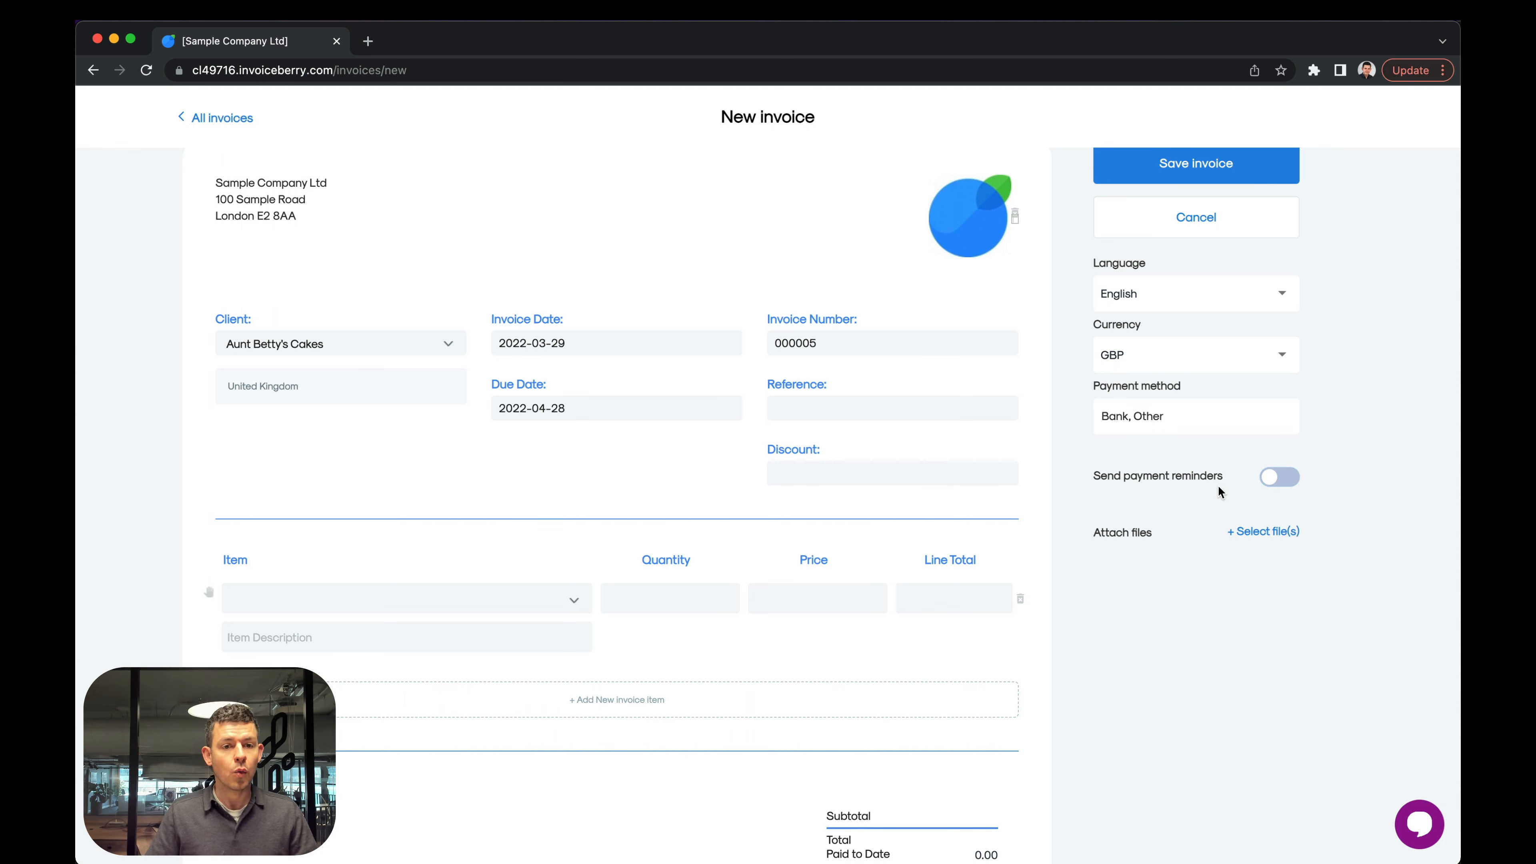
pyautogui.click(1280, 479)
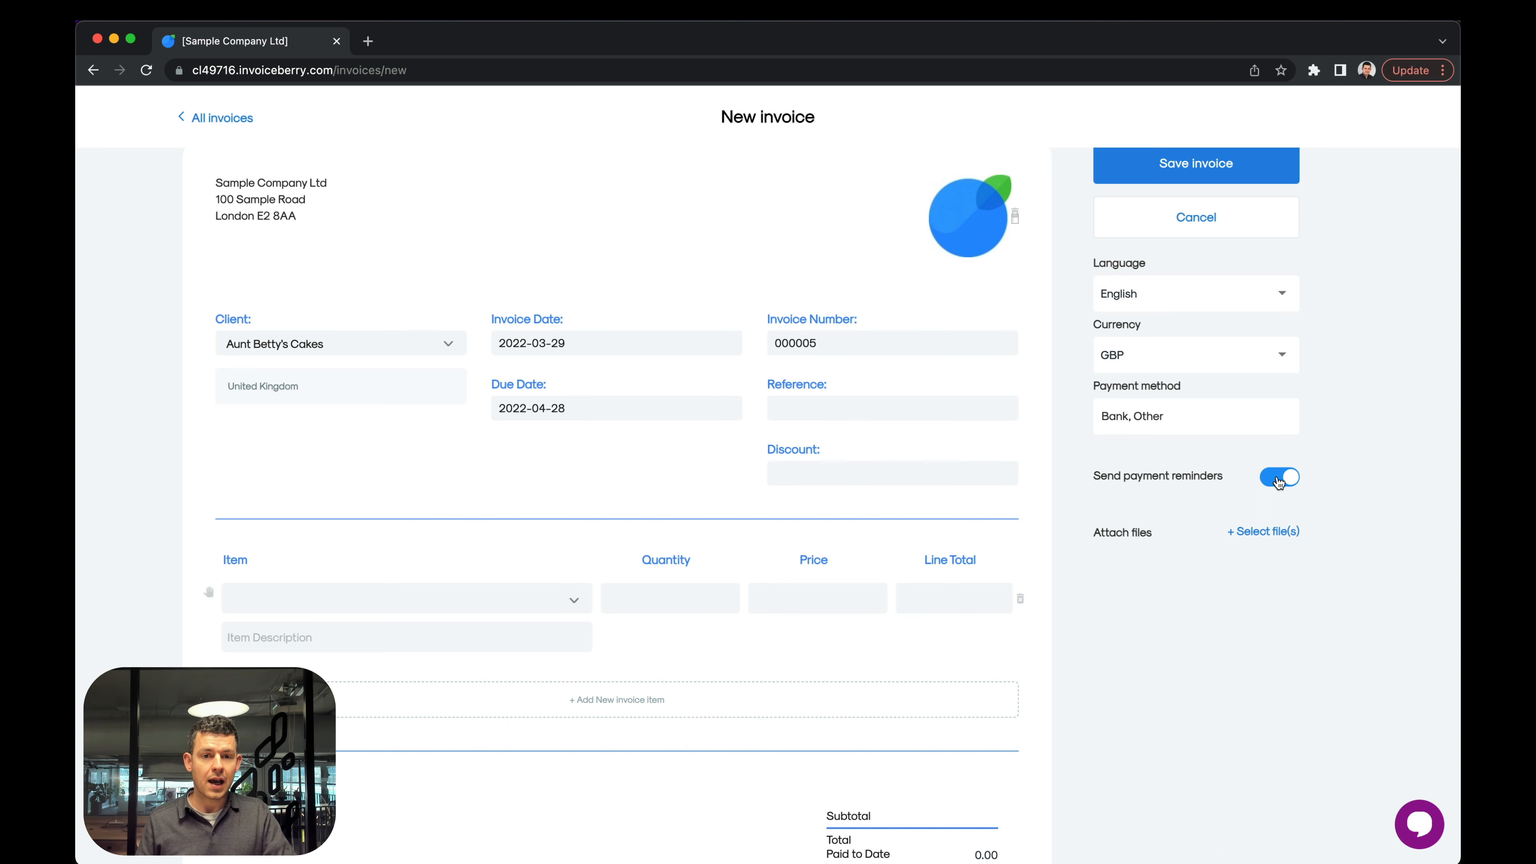
pyautogui.click(575, 406)
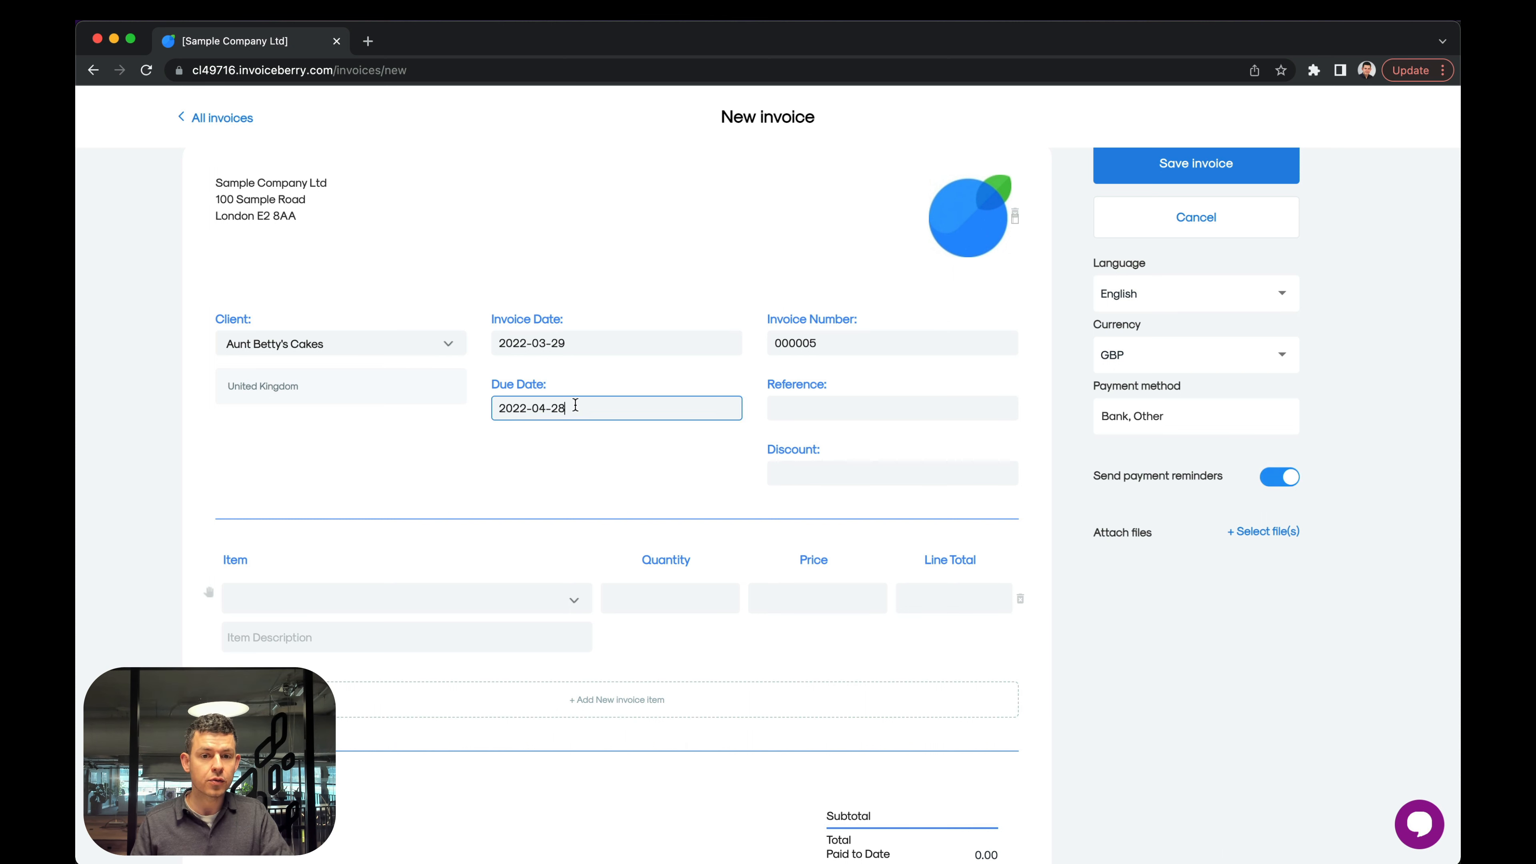
pyautogui.click(478, 471)
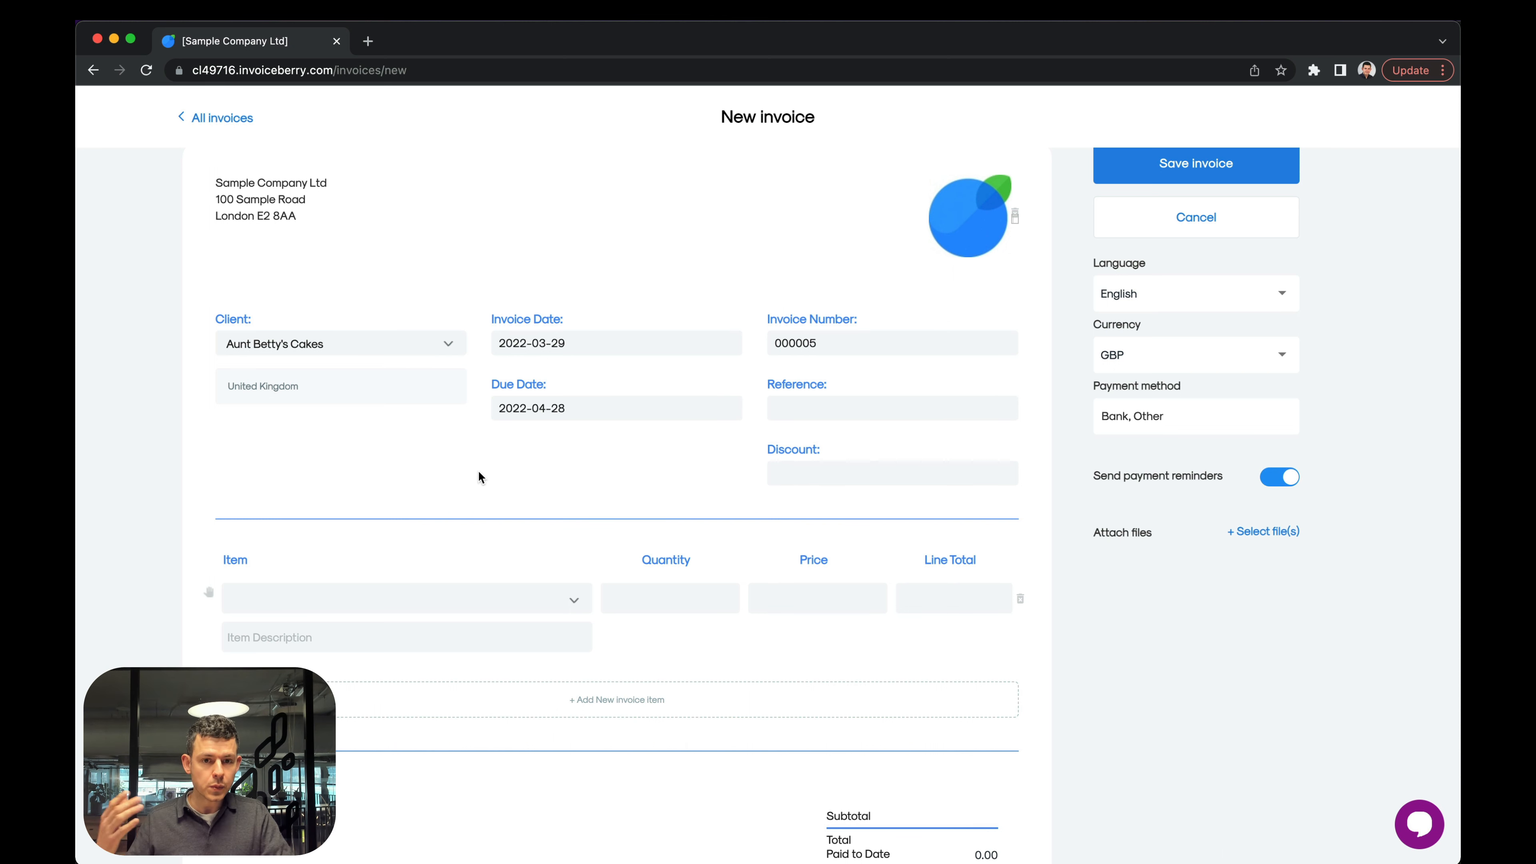
pyautogui.click(637, 398)
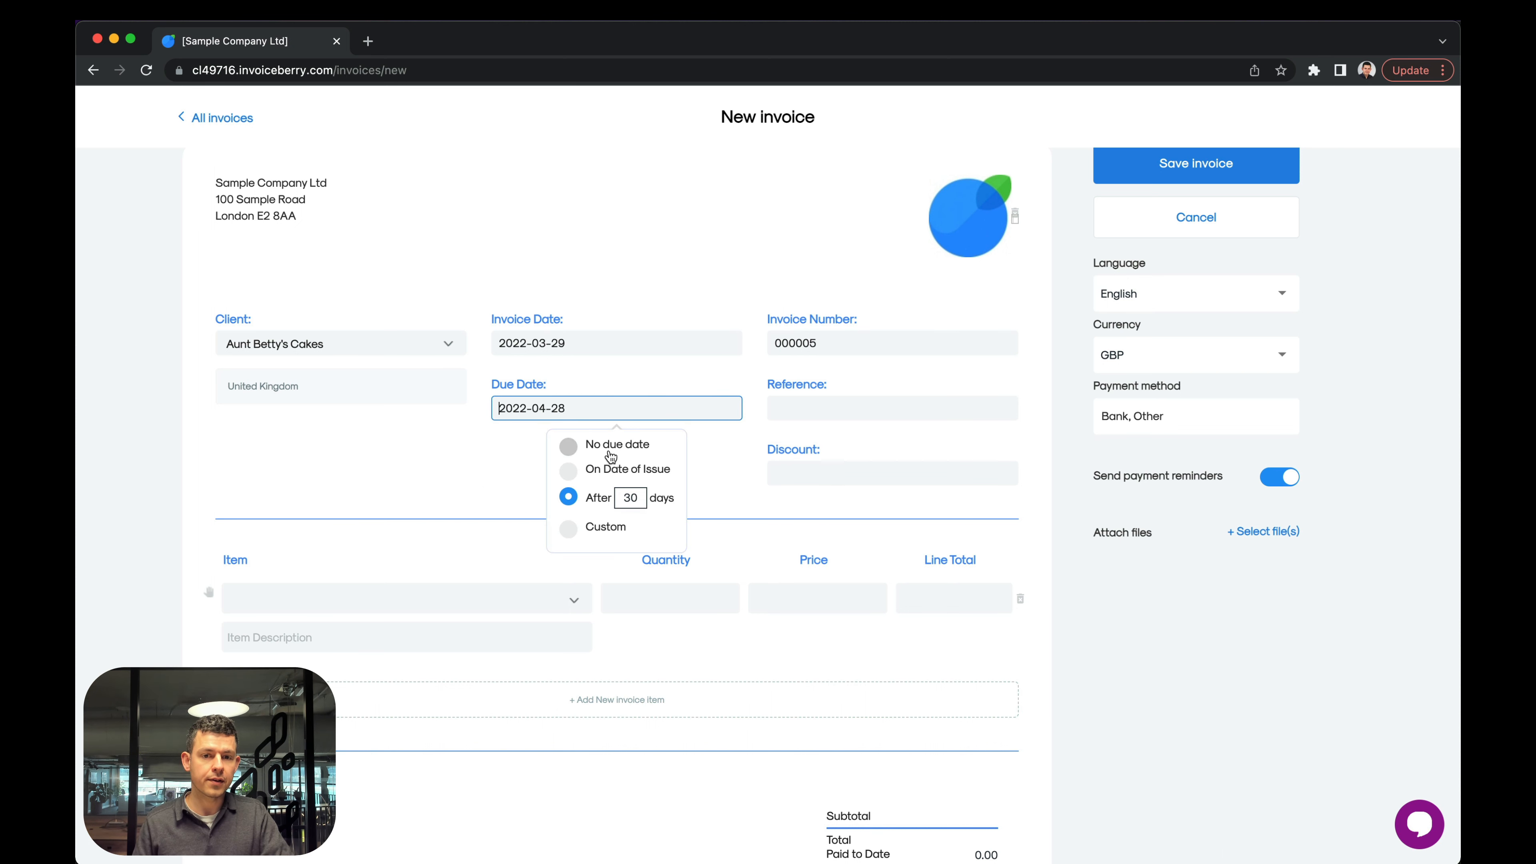
pyautogui.click(343, 484)
# Add the existing item Product as the invoice's line item and save the invoice.
pyautogui.click(664, 611)
pyautogui.click(501, 601)
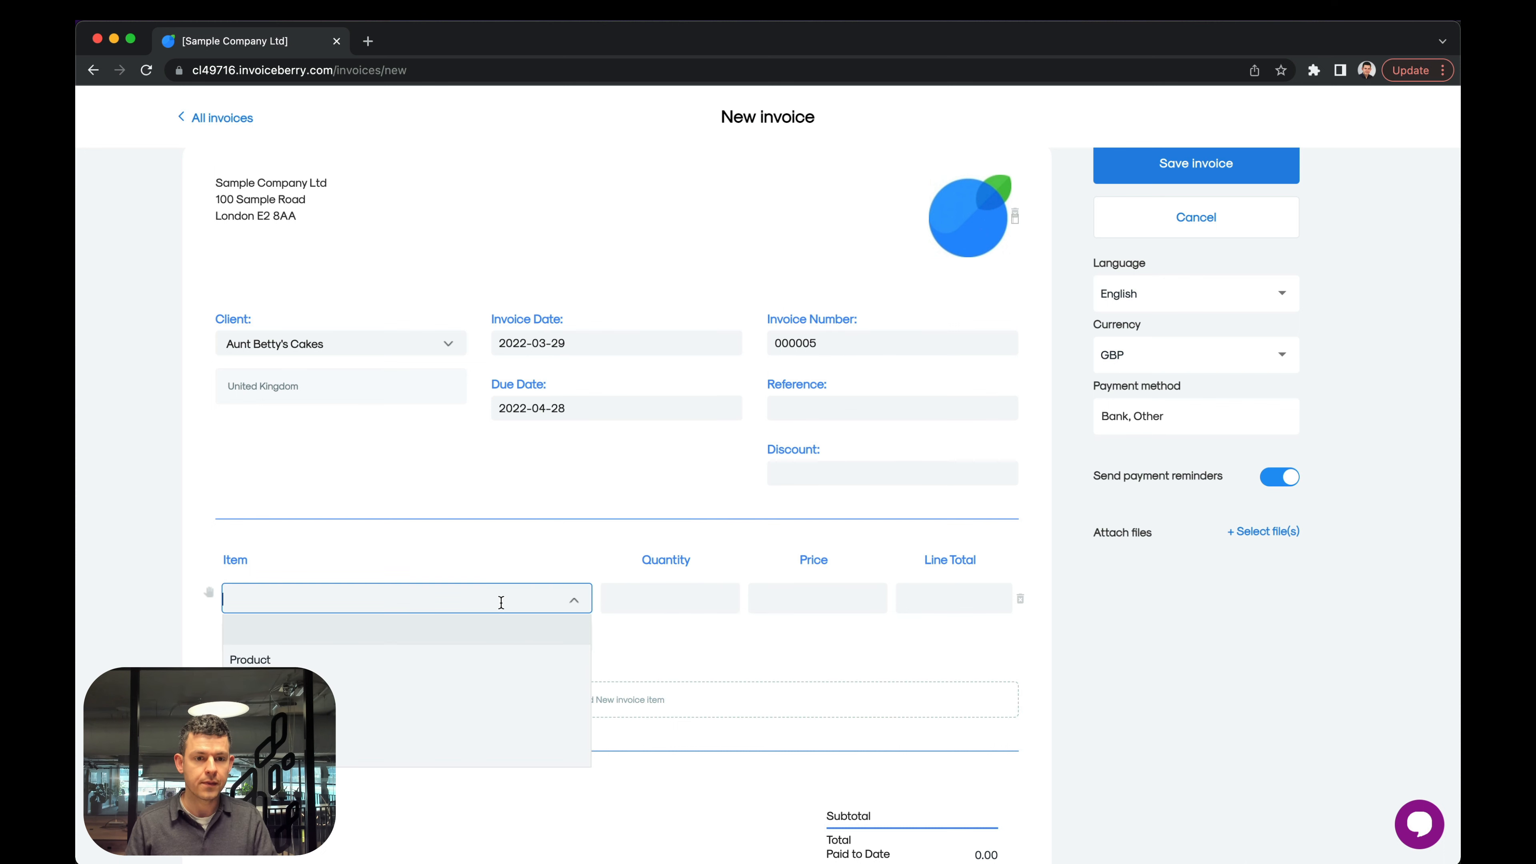
pyautogui.click(415, 659)
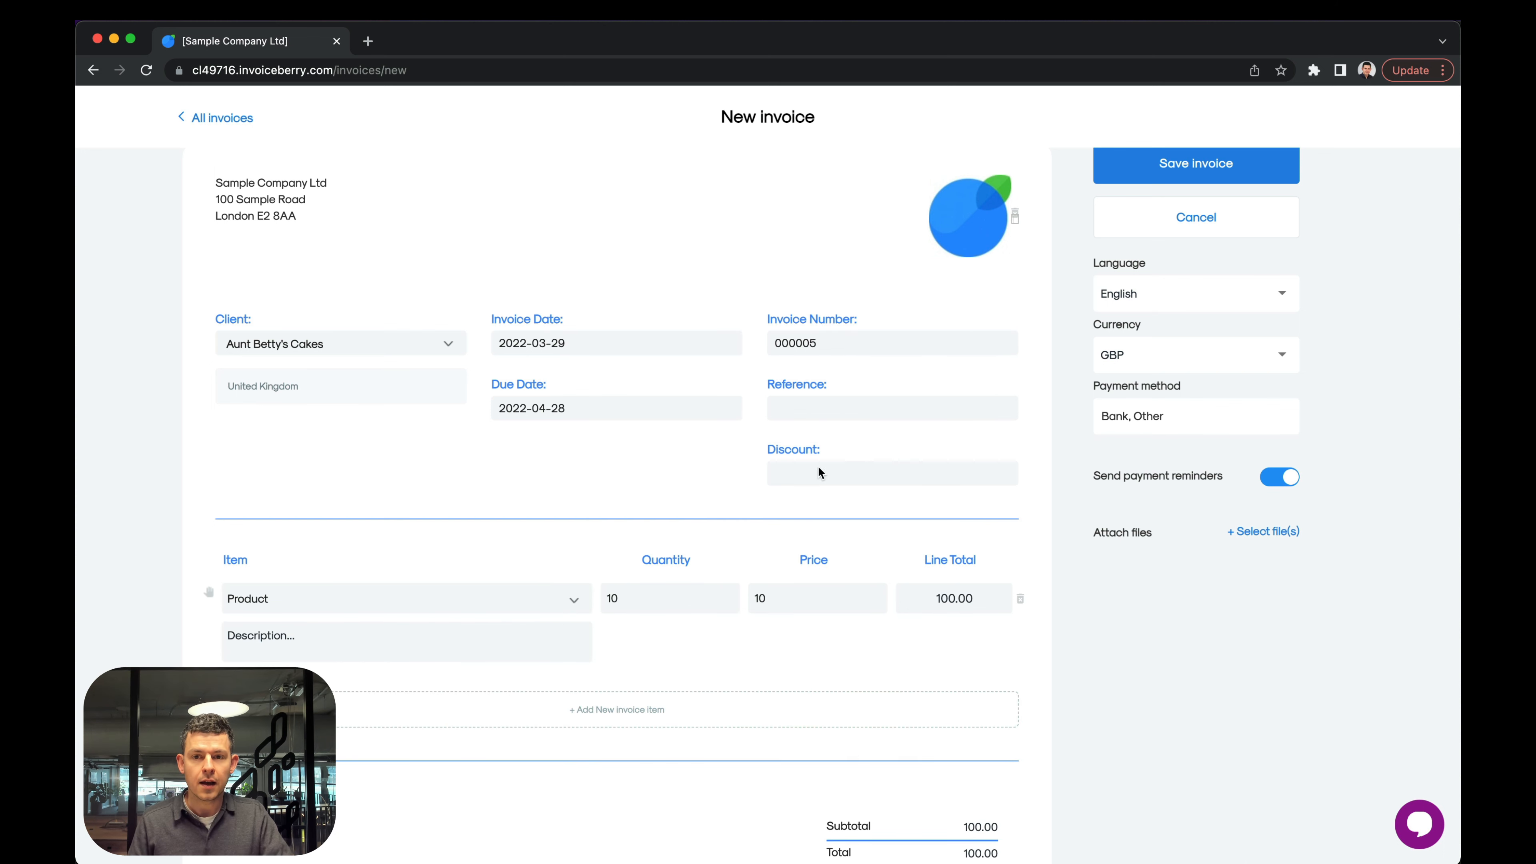
pyautogui.click(1224, 181)
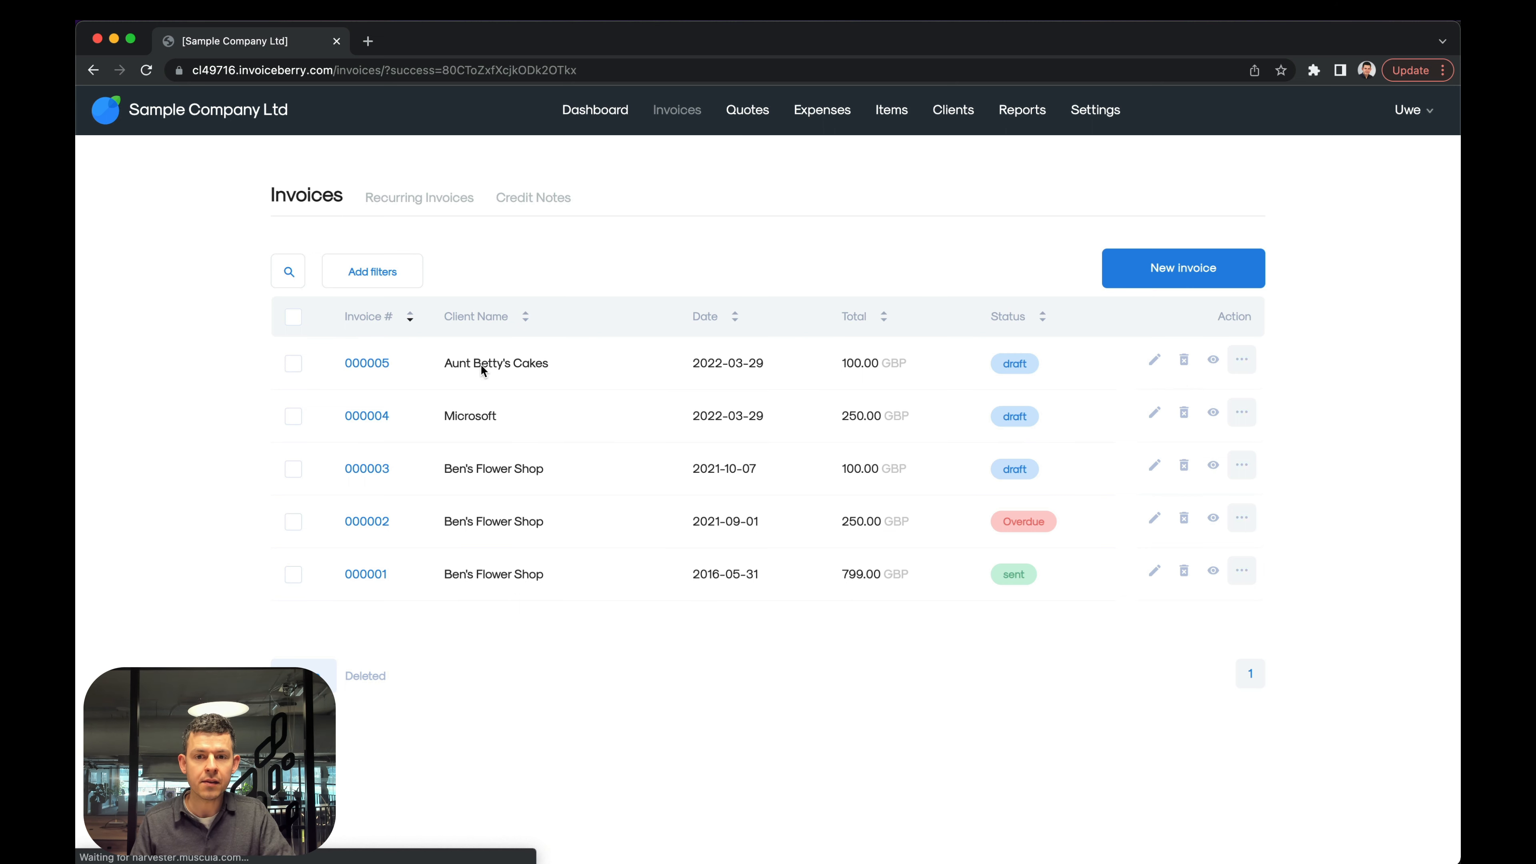
# Preview the new Aunt Betty's Cakes invoice, check its due date, and return to the invoice list.
pyautogui.click(480, 363)
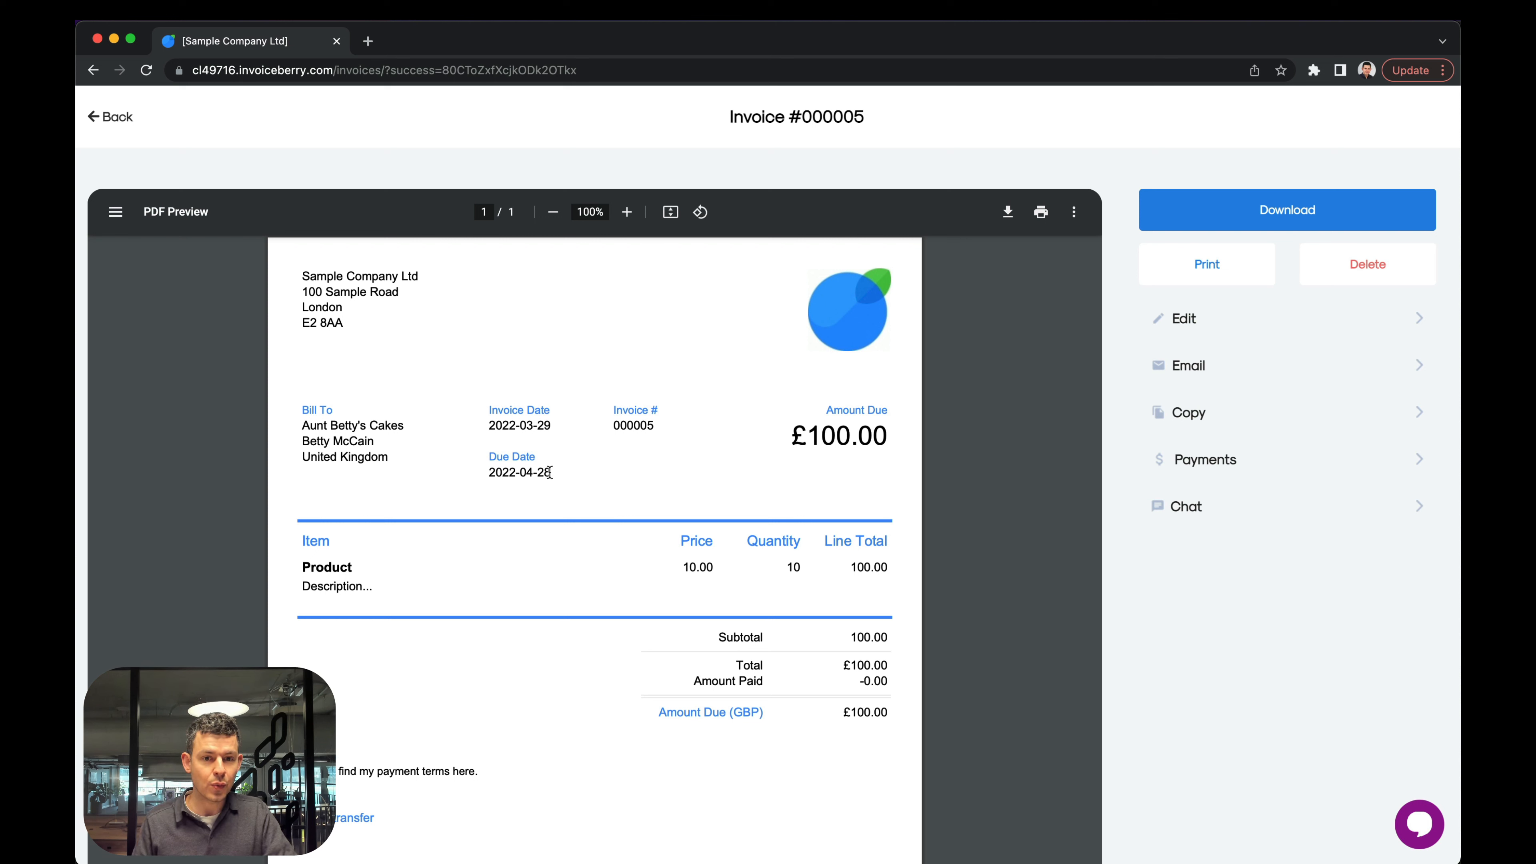
pyautogui.moveTo(548, 472); pyautogui.dragTo(479, 471)
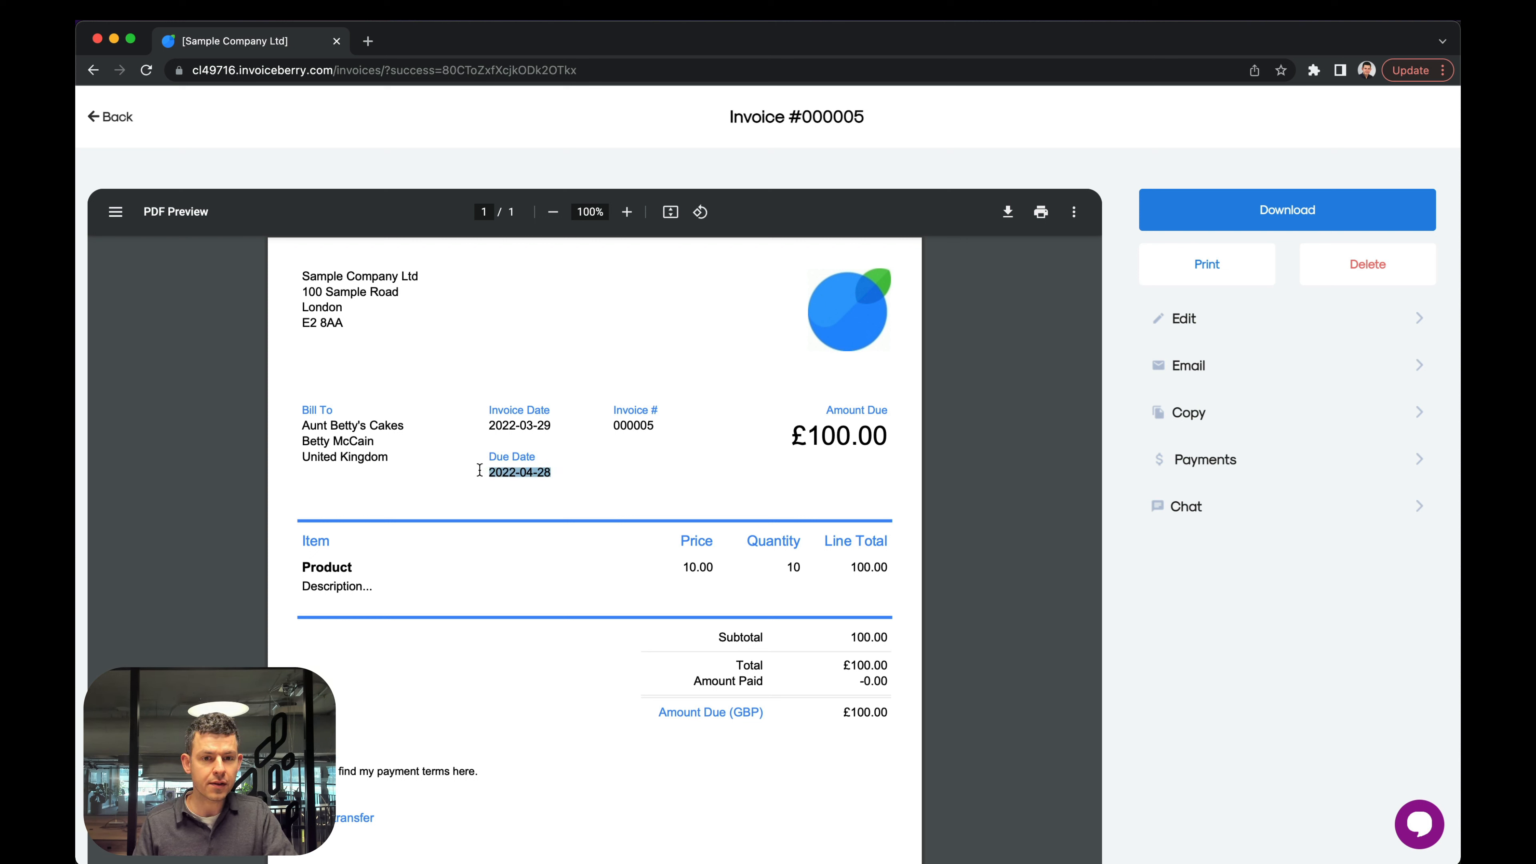
pyautogui.click(518, 475)
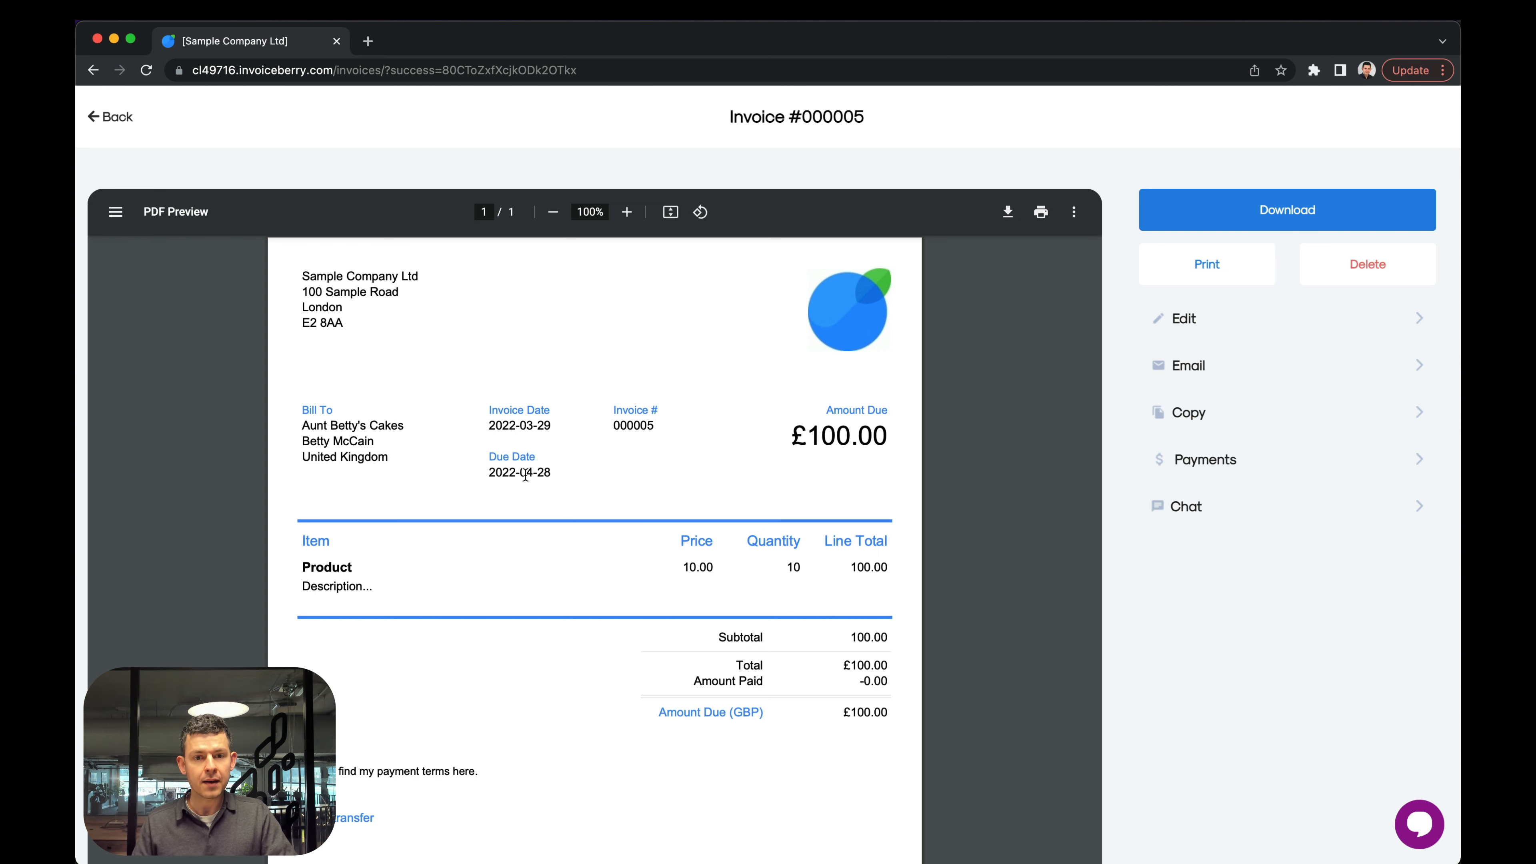
pyautogui.moveTo(550, 472); pyautogui.dragTo(541, 470)
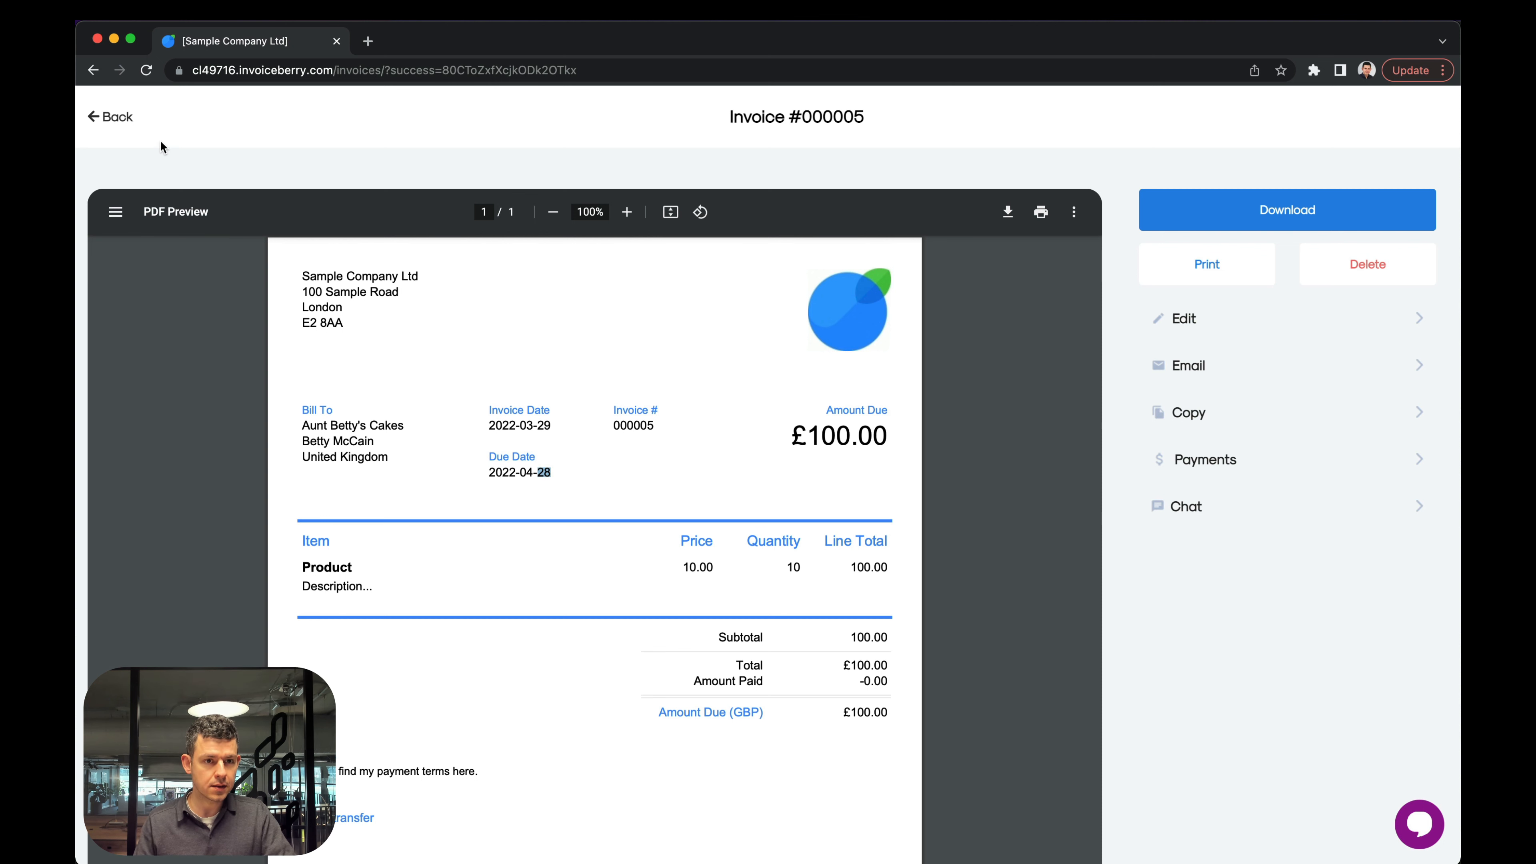
pyautogui.click(125, 120)
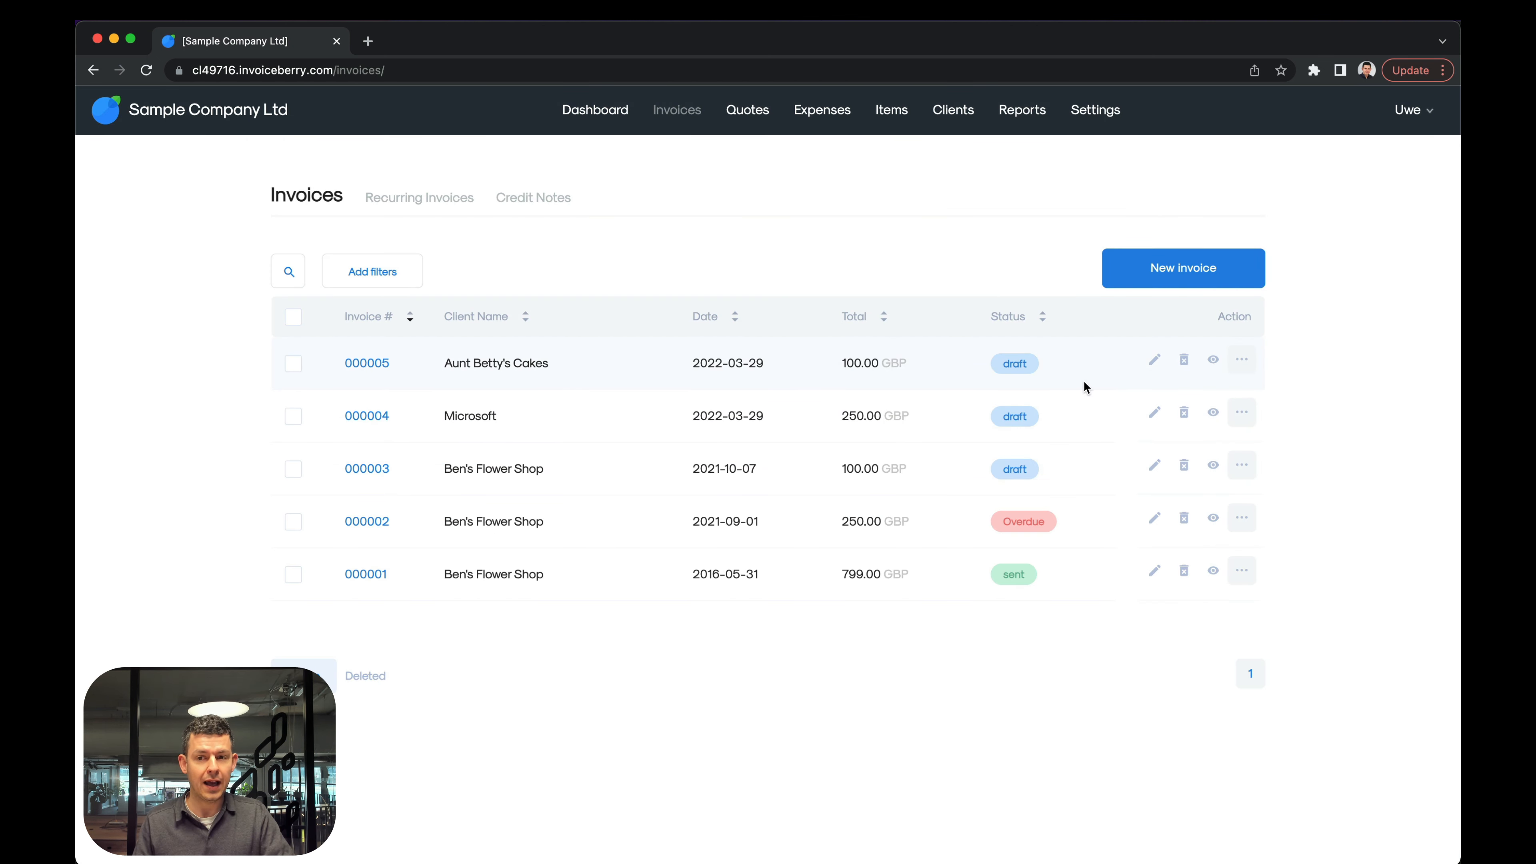
# Review the email form for the Aunt Betty's Cakes invoice and close it without sending.
pyautogui.click(1245, 362)
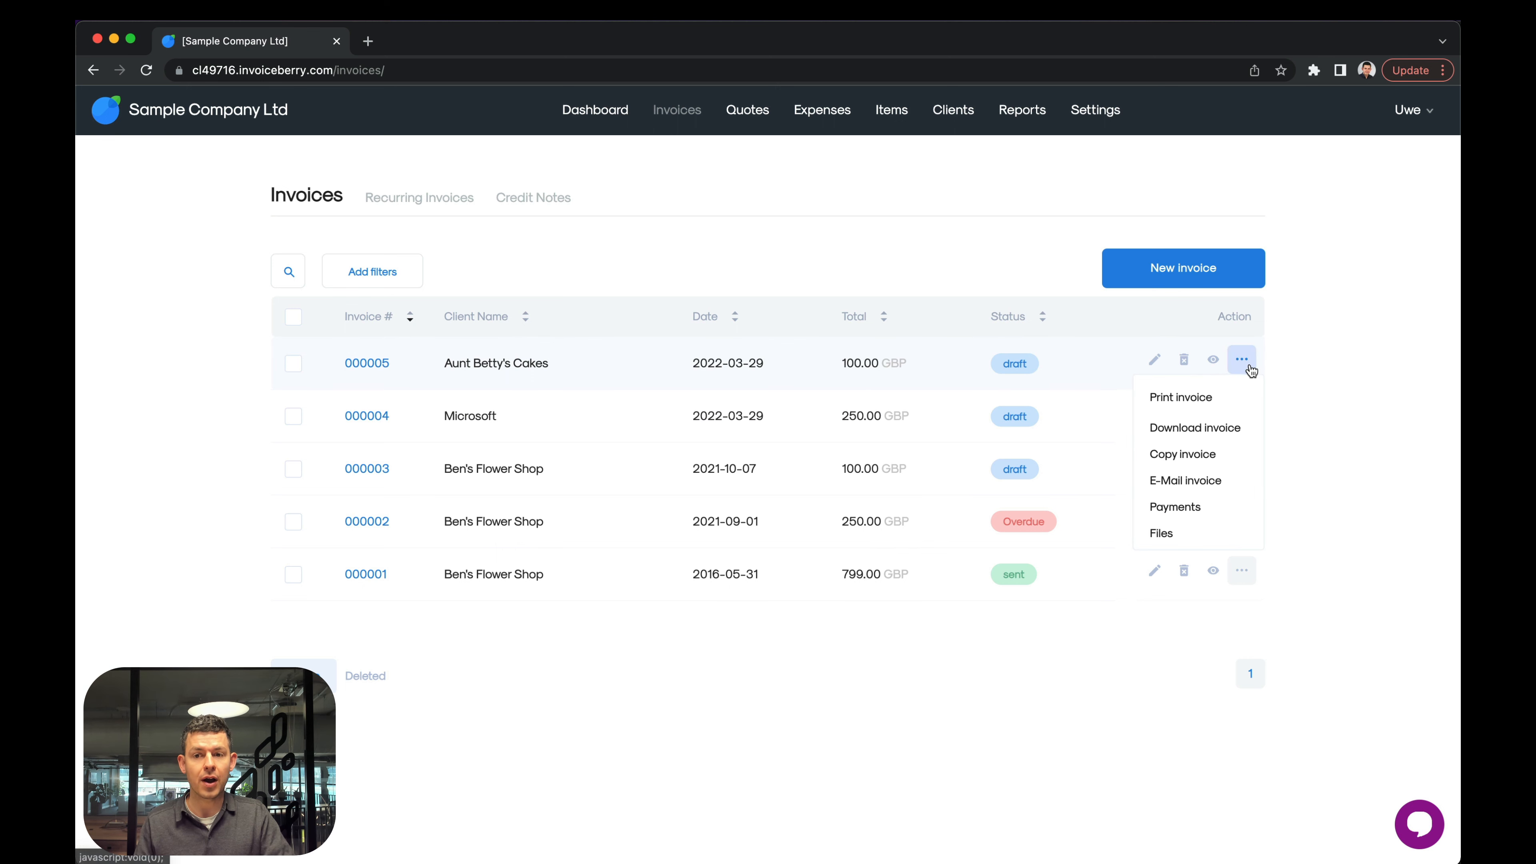
pyautogui.click(1217, 489)
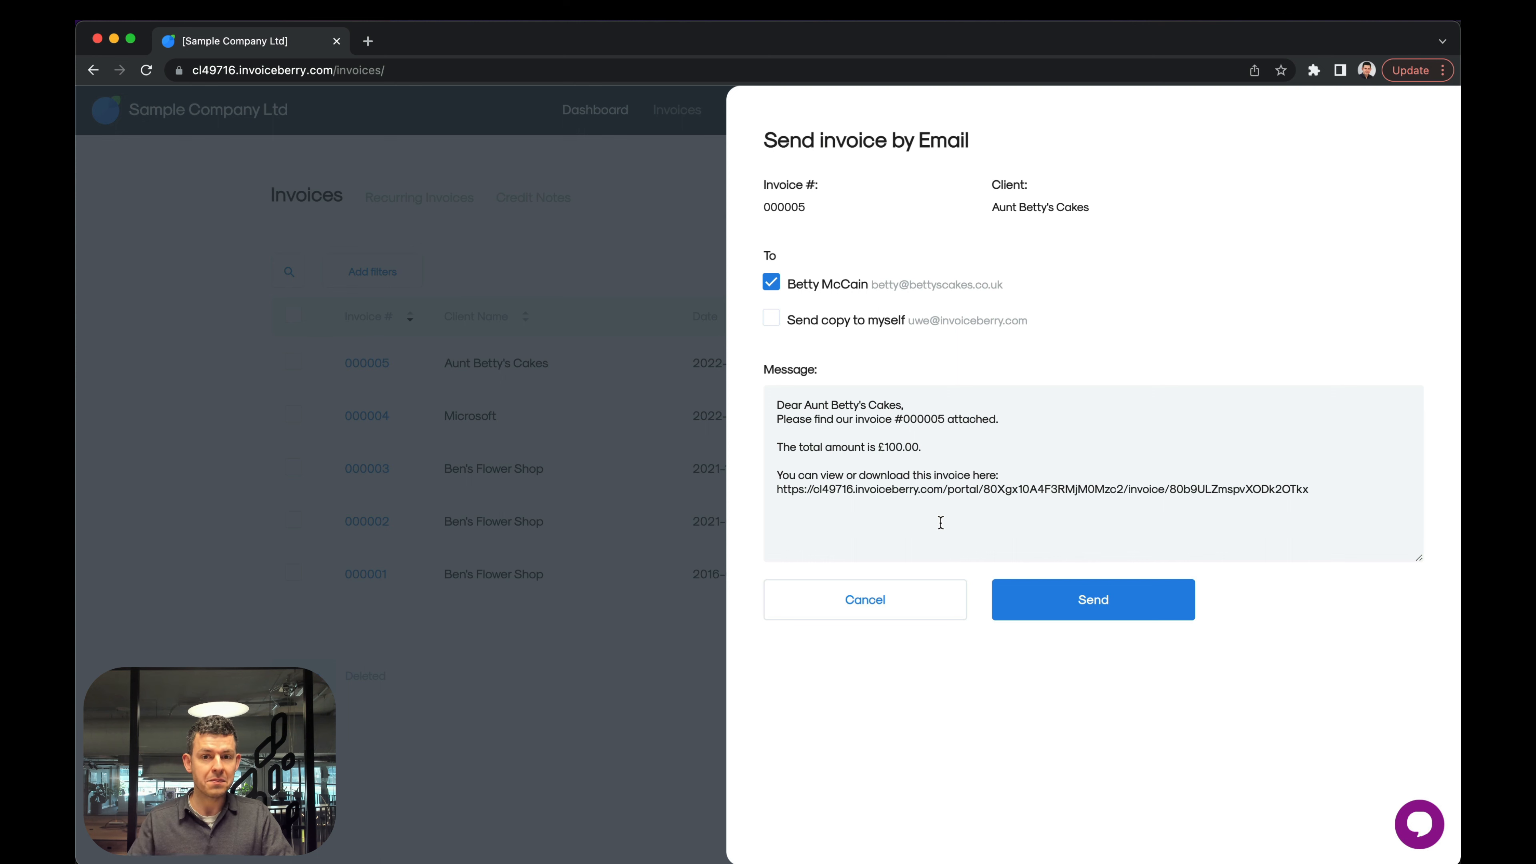
pyautogui.click(869, 593)
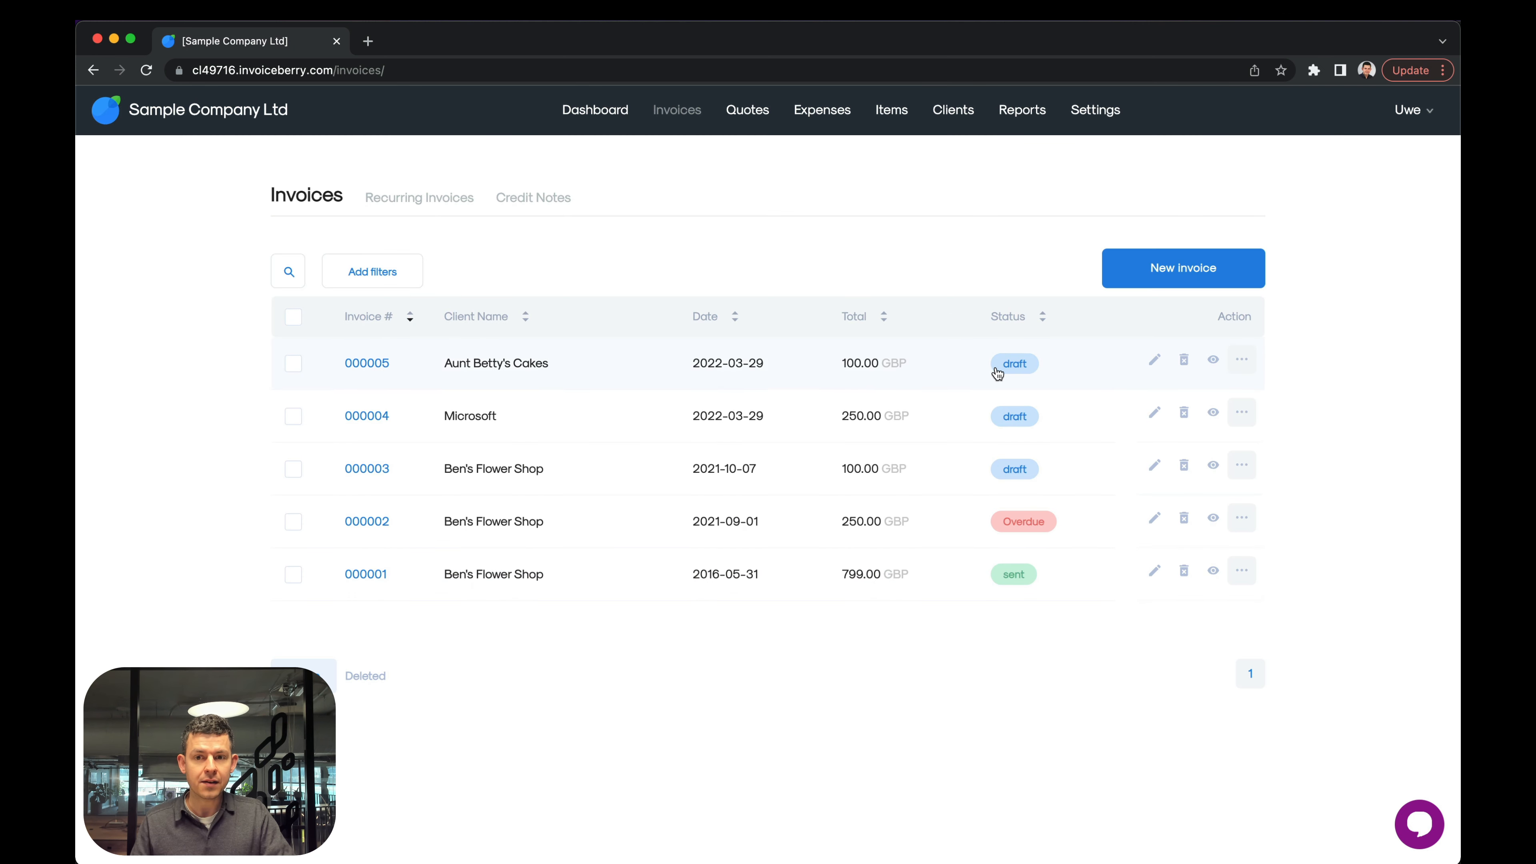
# Change the status of the Aunt Betty's Cakes invoice to sent.
pyautogui.click(1016, 364)
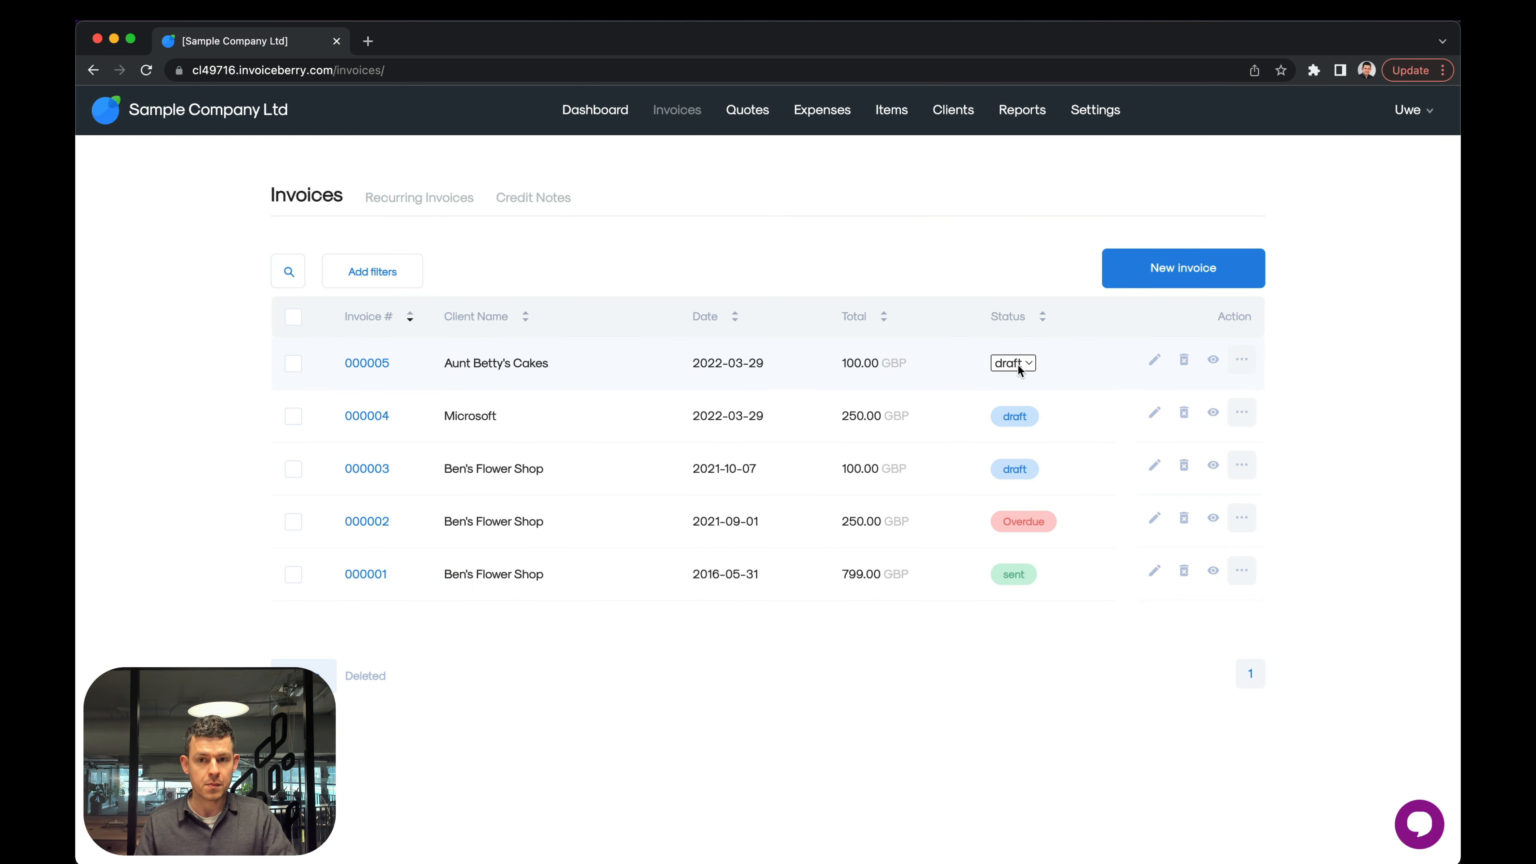
pyautogui.click(1020, 366)
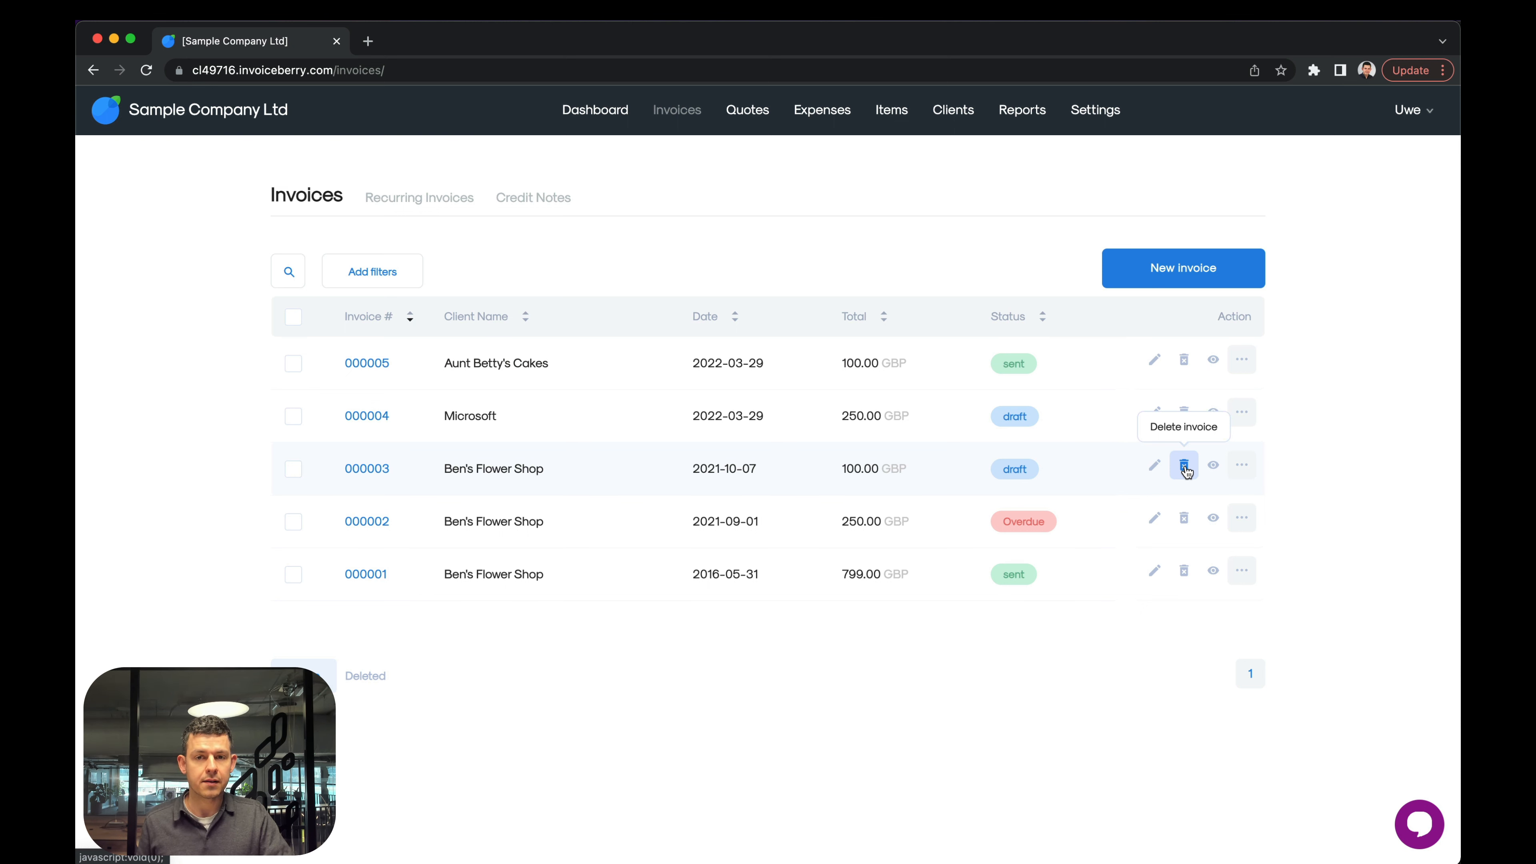
# View the payment entry form for the Aunt Betty's Cakes invoice and close it without adding a payment.
pyautogui.click(1242, 360)
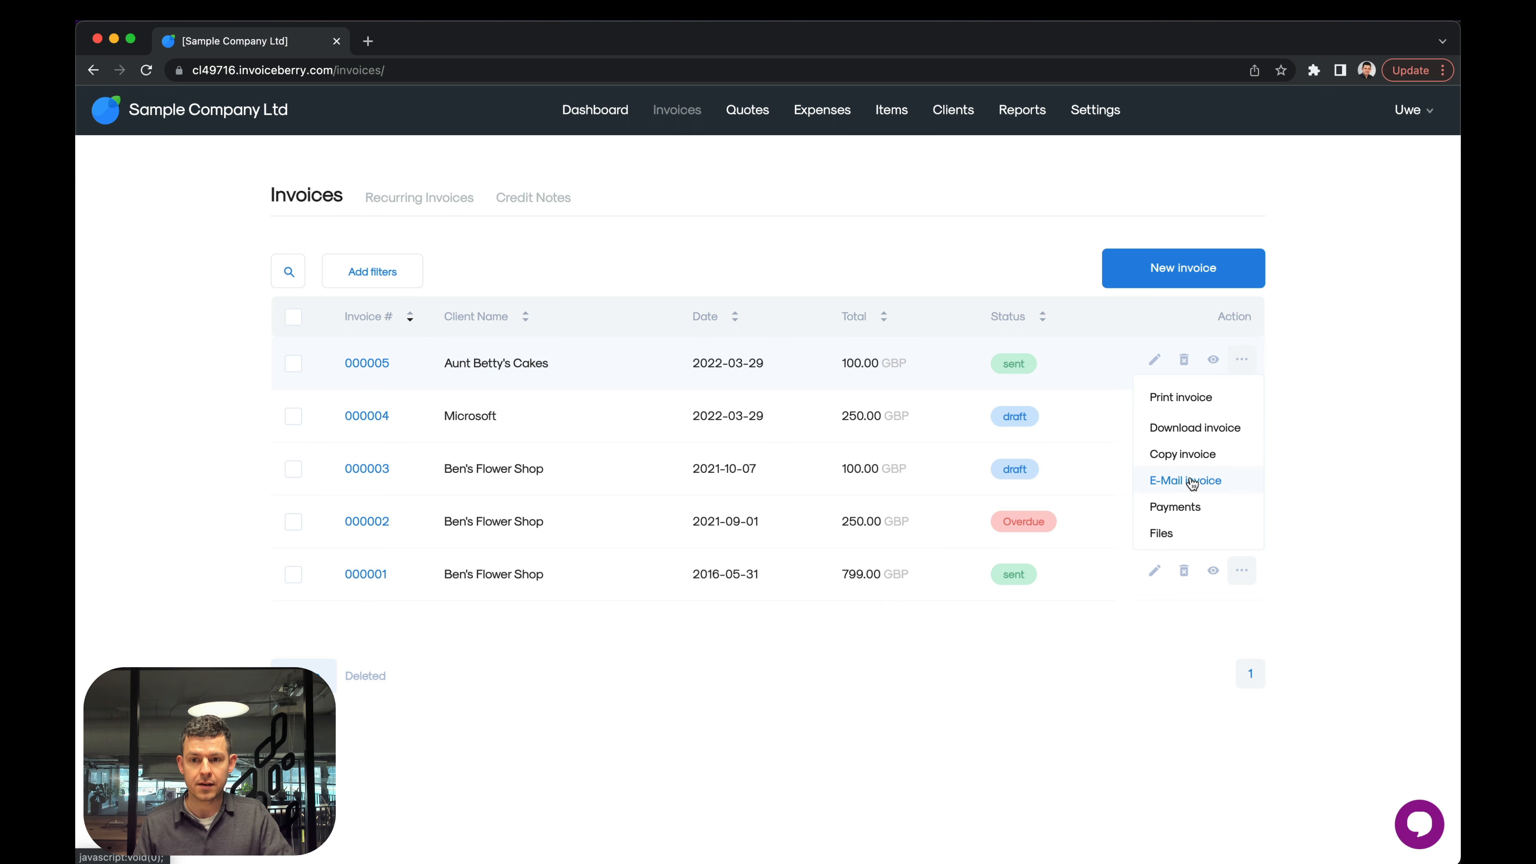
pyautogui.click(1187, 507)
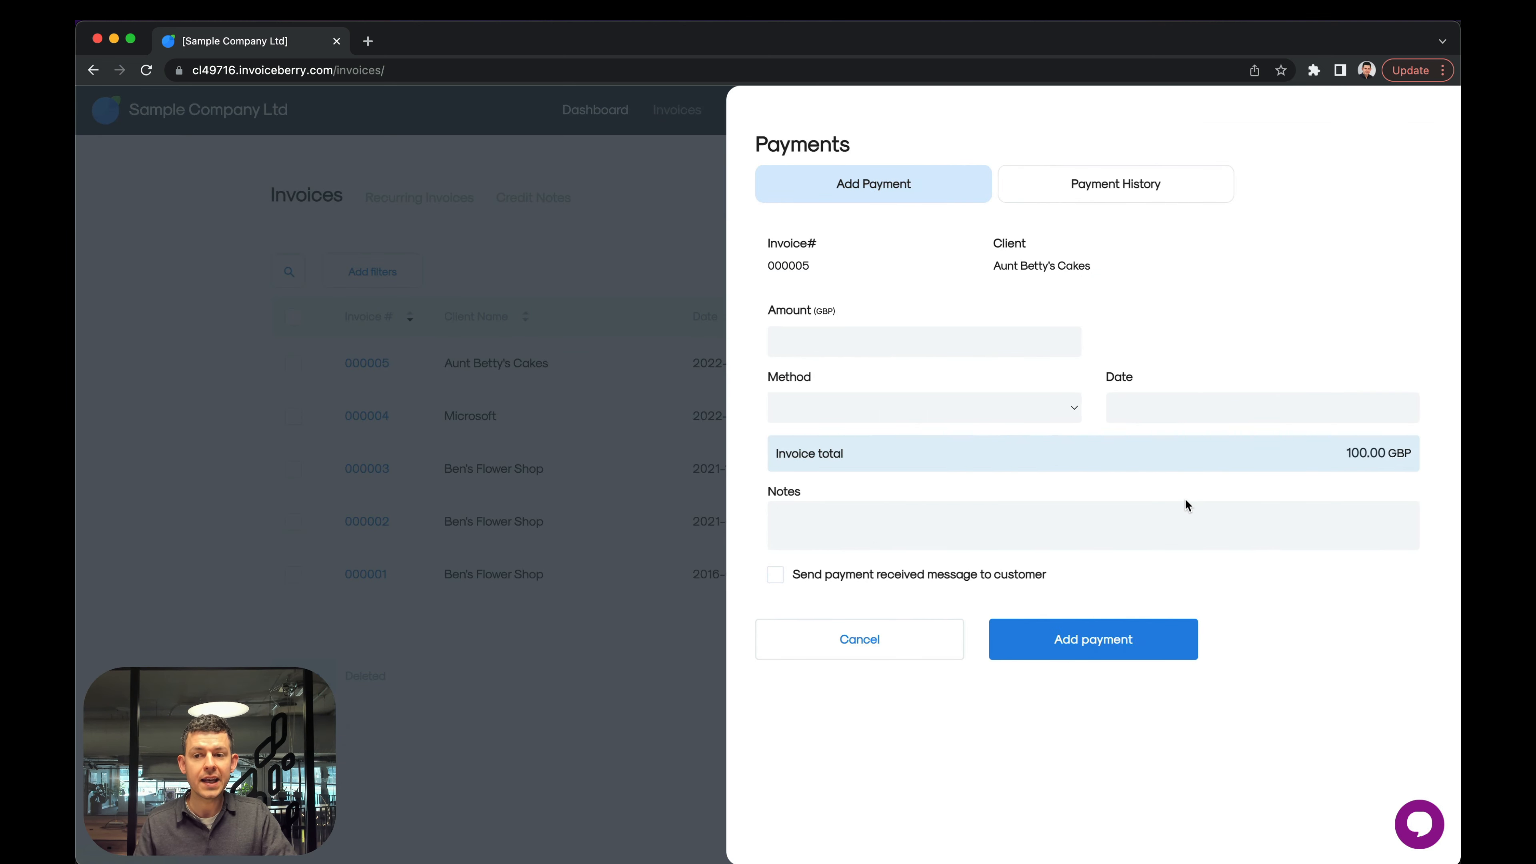
pyautogui.click(859, 644)
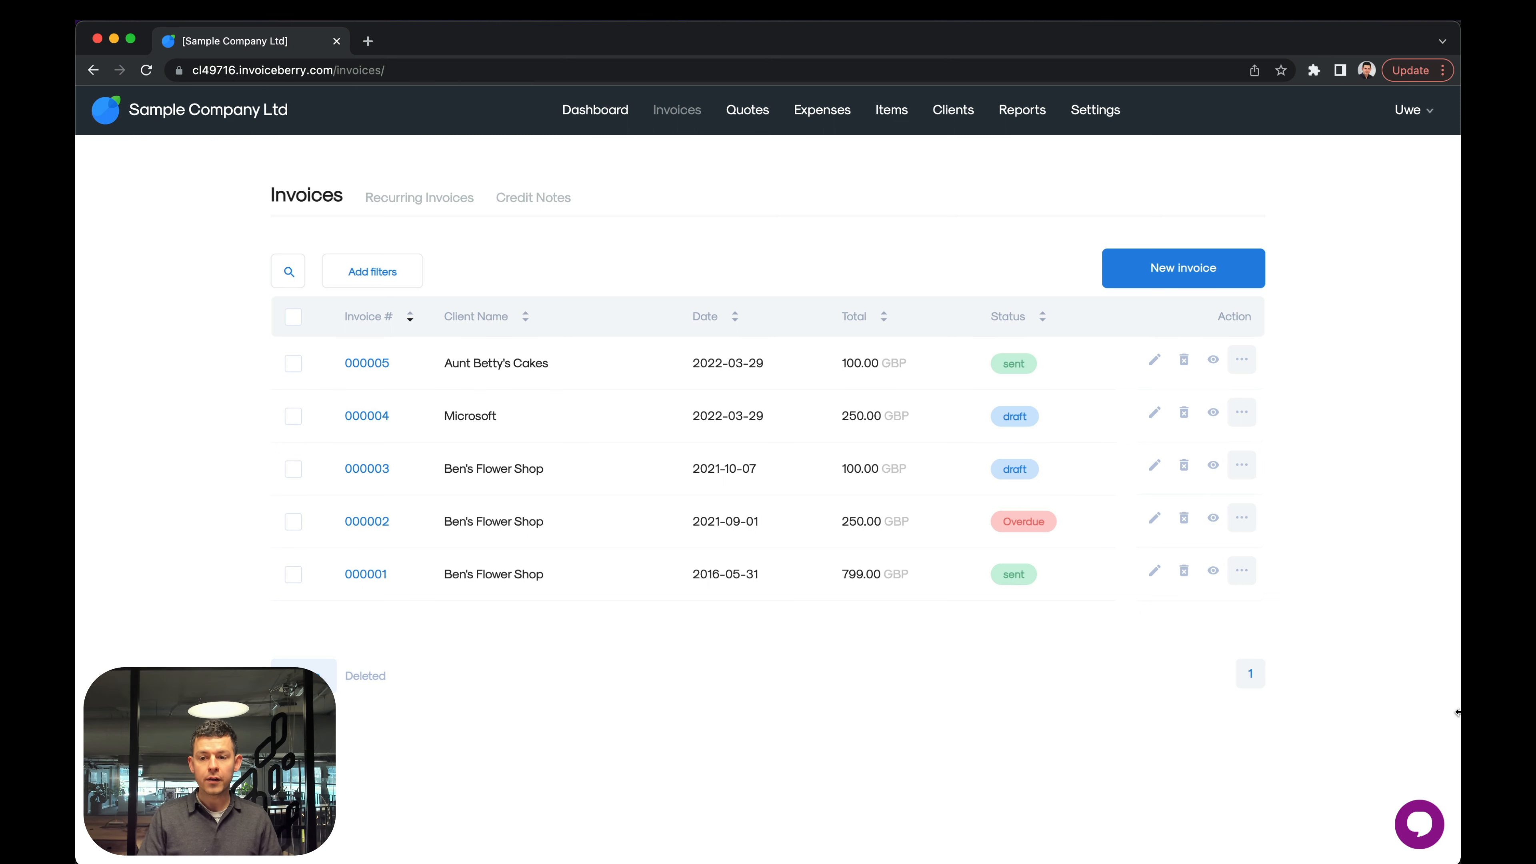
# View the support chat's conversation options and close the chat.
pyautogui.click(1420, 829)
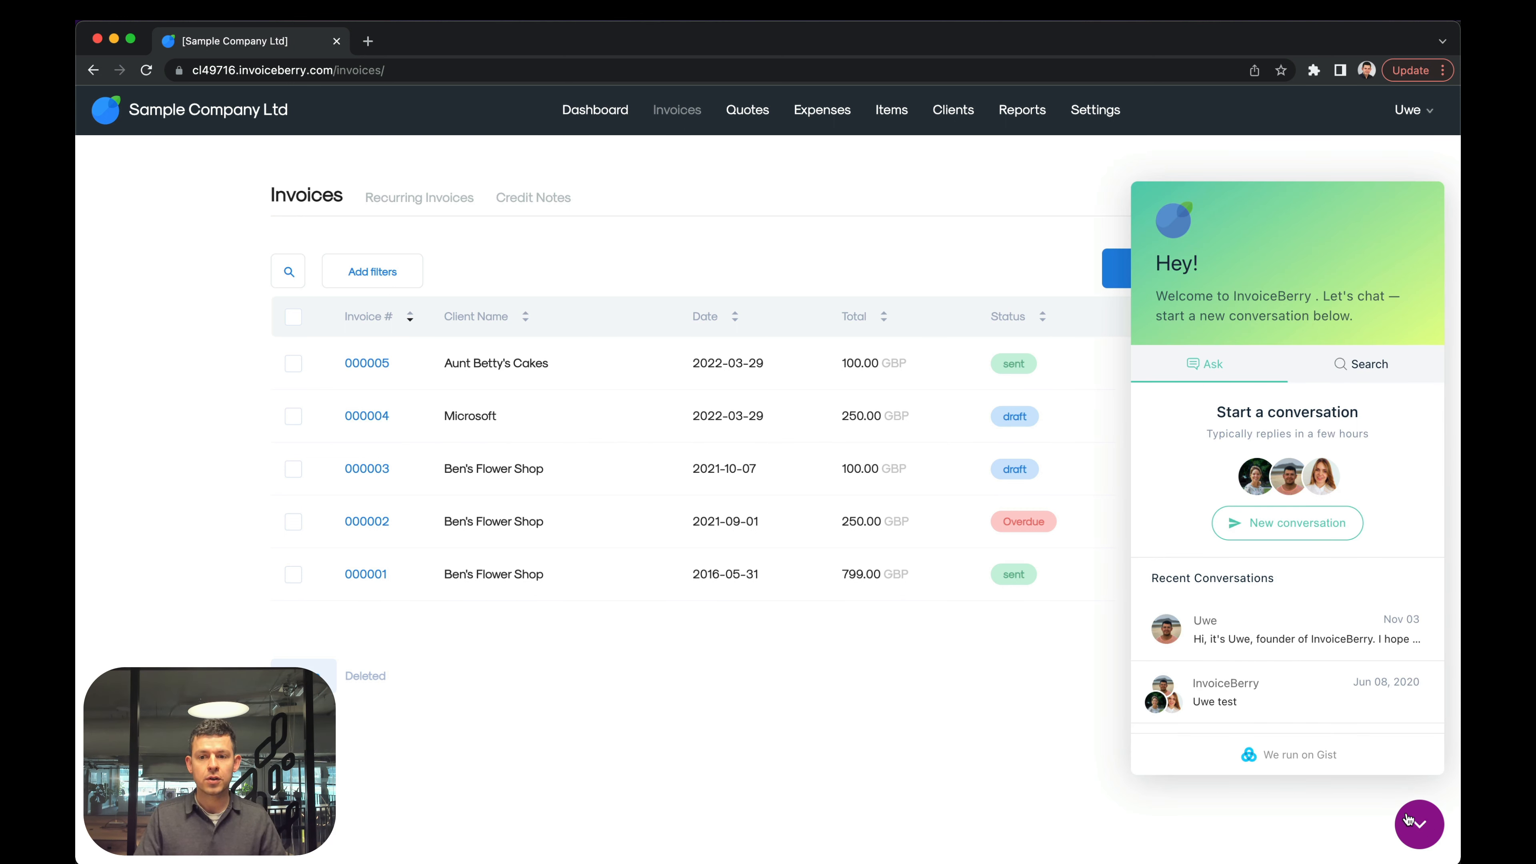
pyautogui.click(1420, 823)
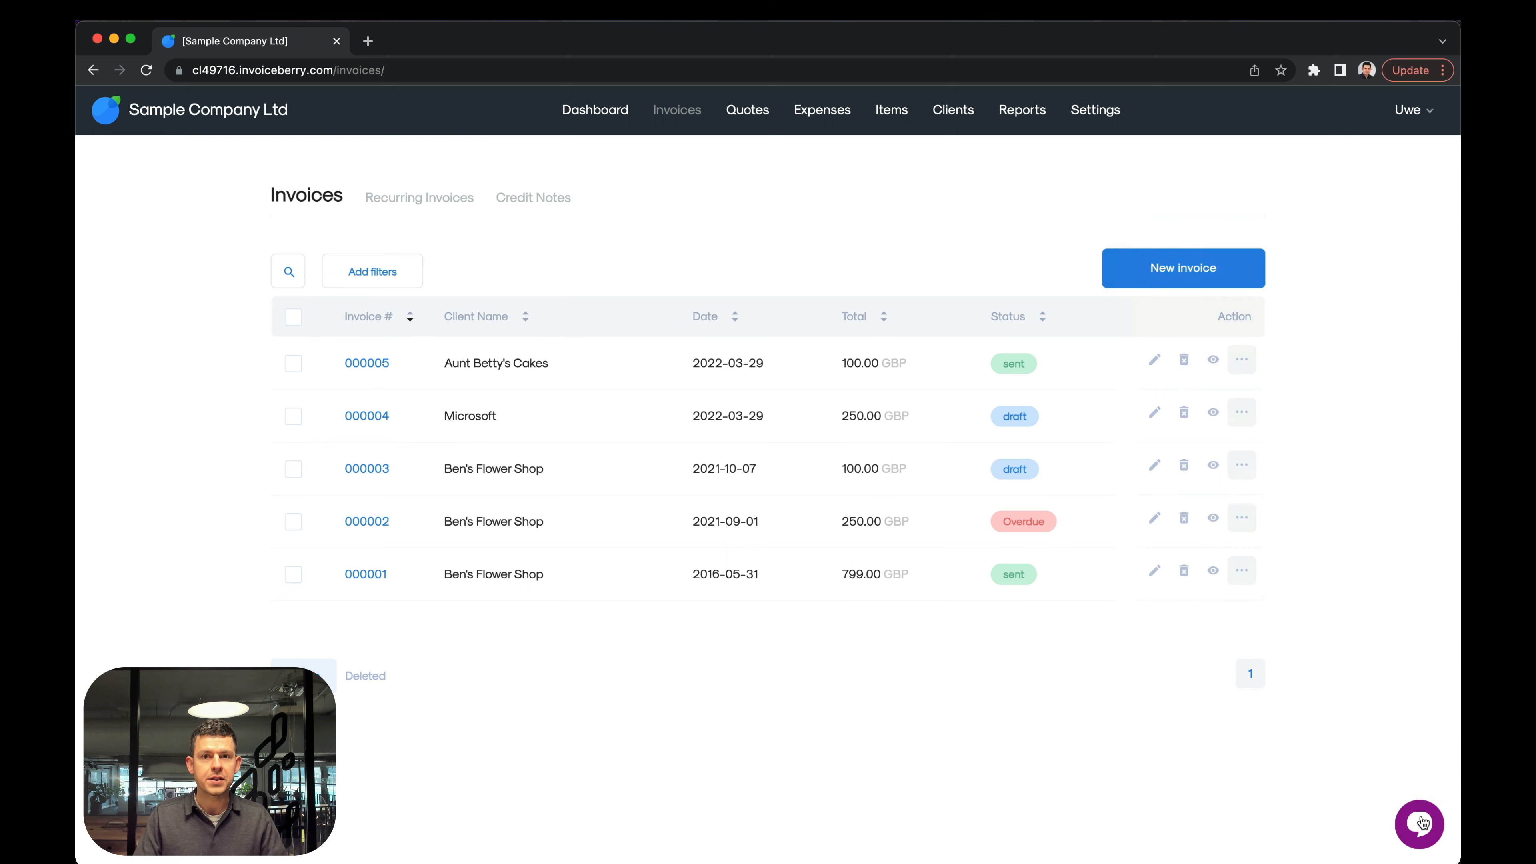